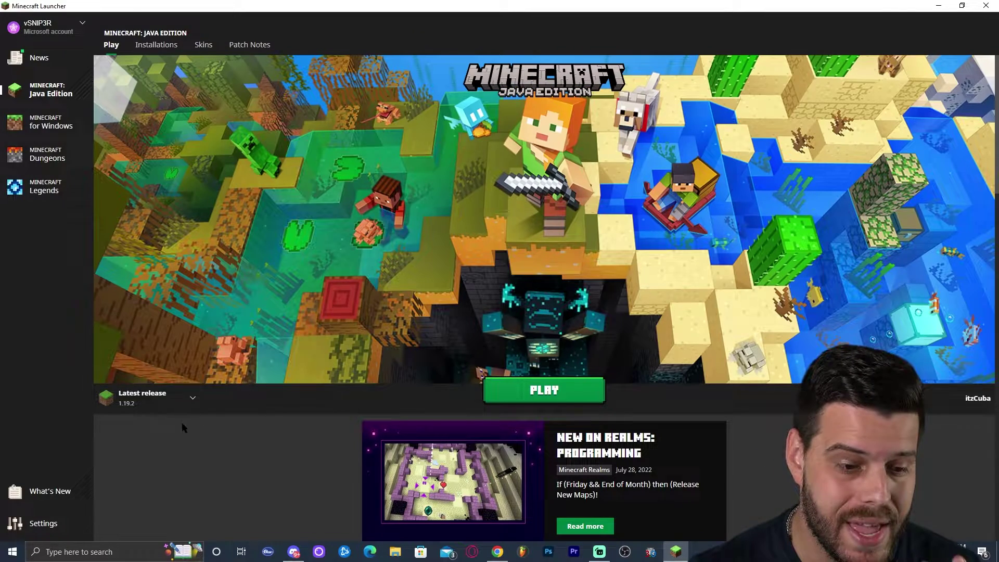
Choose the Latest release 1.19.2 installation in the launcher and start it
left_click(177, 402)
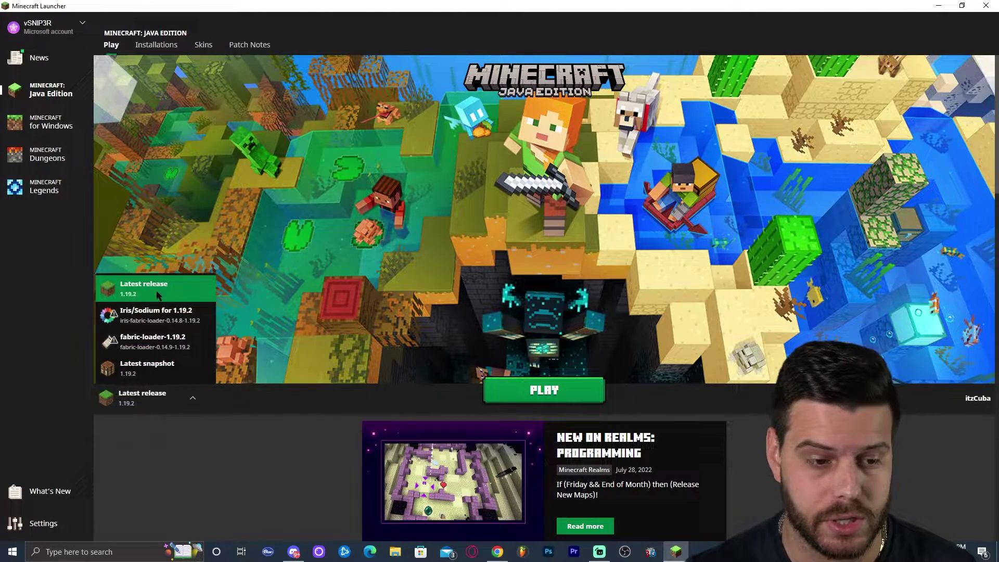
left_click(160, 294)
left_click(562, 396)
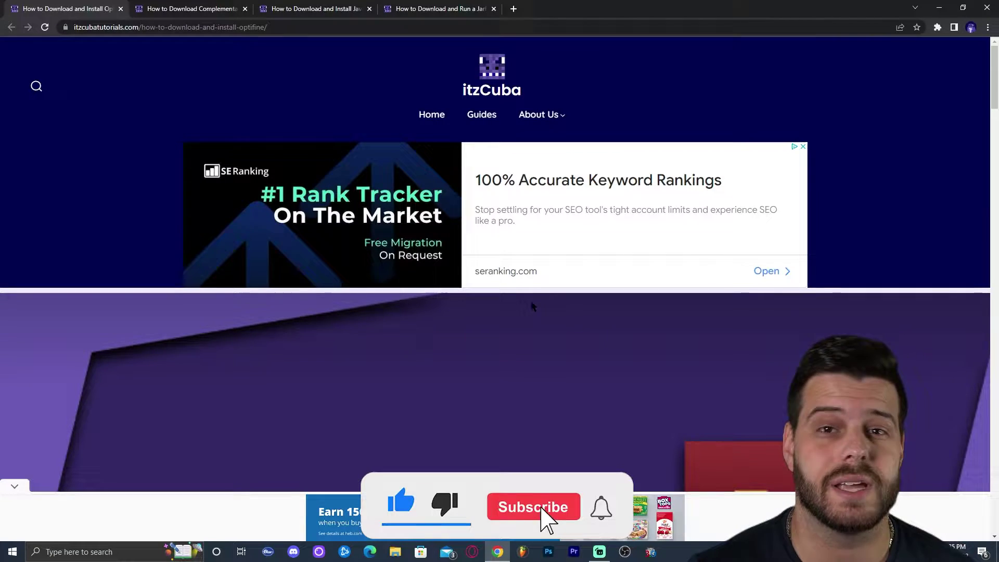
Find Step 1 of the itzCuba OptiFine guide and follow its 'Download OptiFine Here' link
scroll(531, 287, "down", 10)
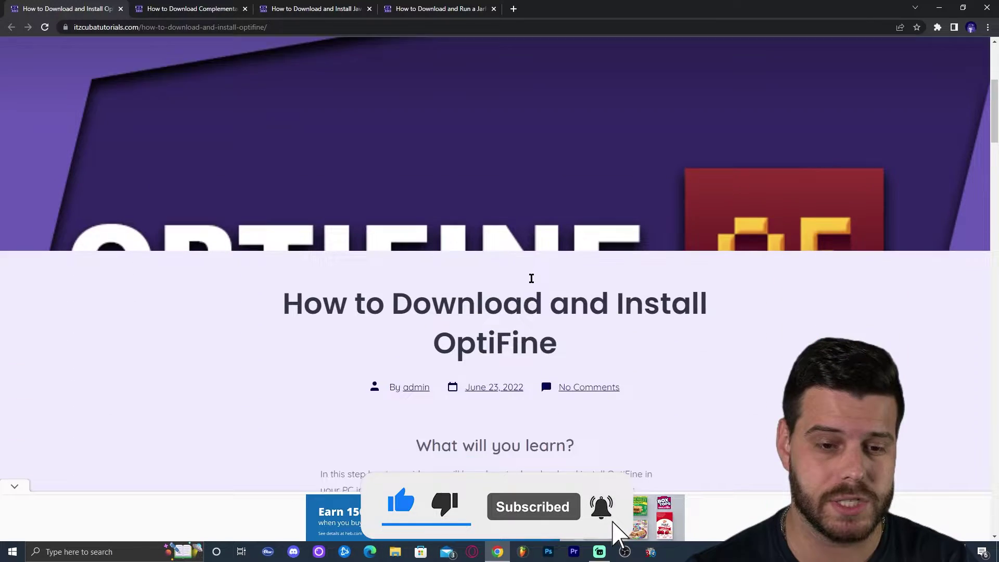
scroll(683, 171, "down", 7)
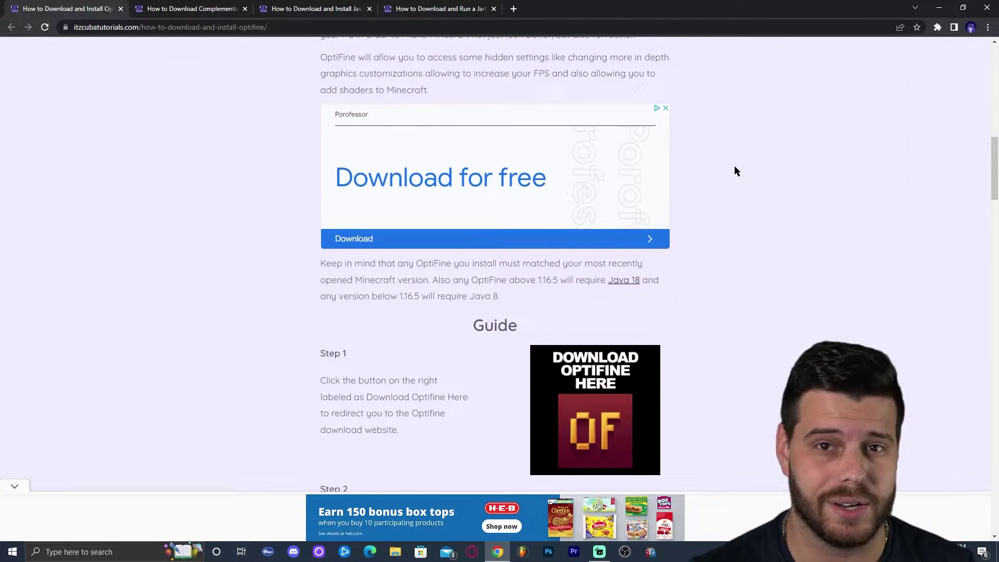
scroll(647, 142, "down", 9)
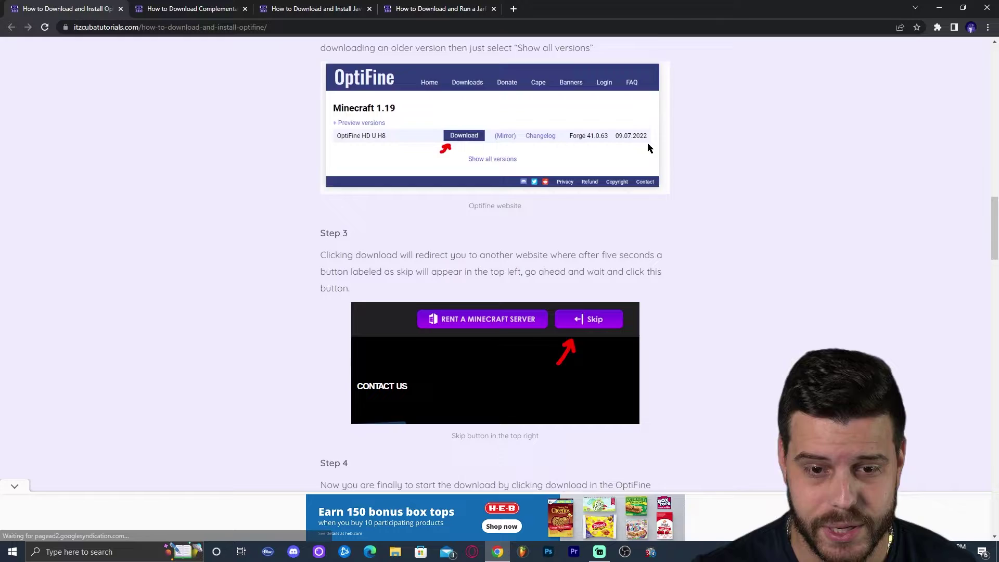
scroll(599, 177, "up", 6)
scroll(697, 174, "up", 6)
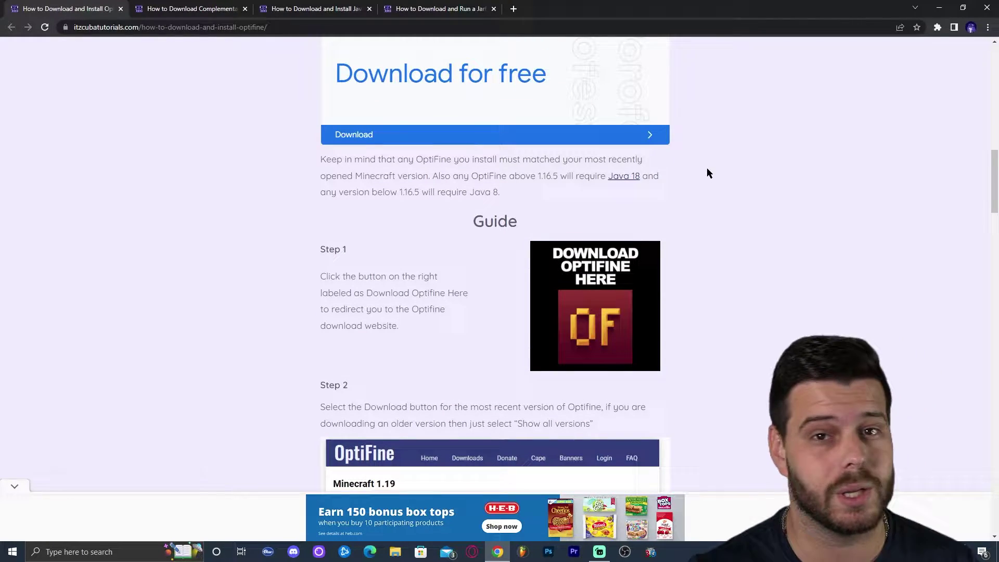
scroll(691, 180, "up", 8)
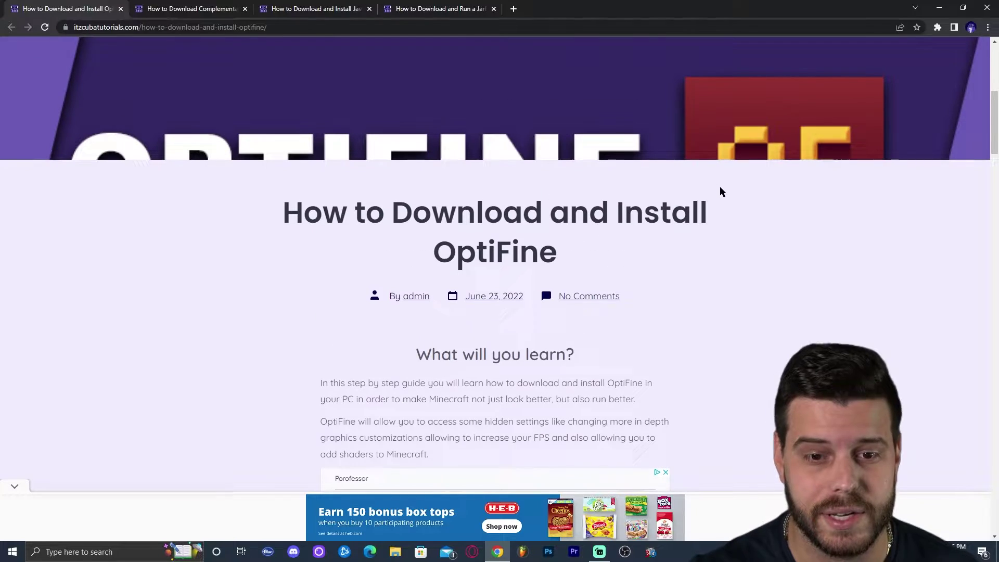
scroll(720, 191, "down", 10)
left_click(608, 225)
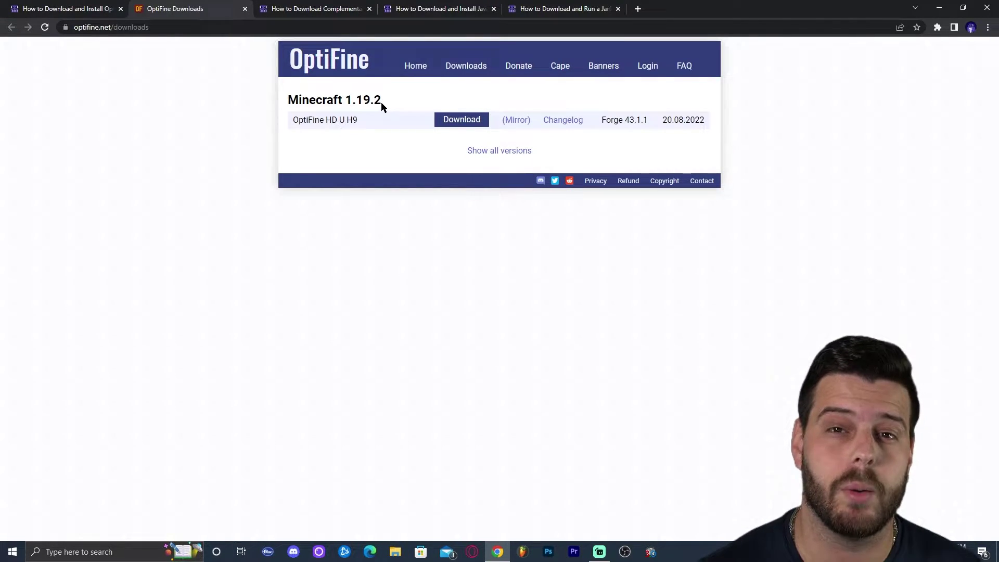
Show all OptiFine versions and download OptiFine HD U H9 for Minecraft 1.19.2
left_click_drag(381, 100, 349, 100)
left_click(379, 96)
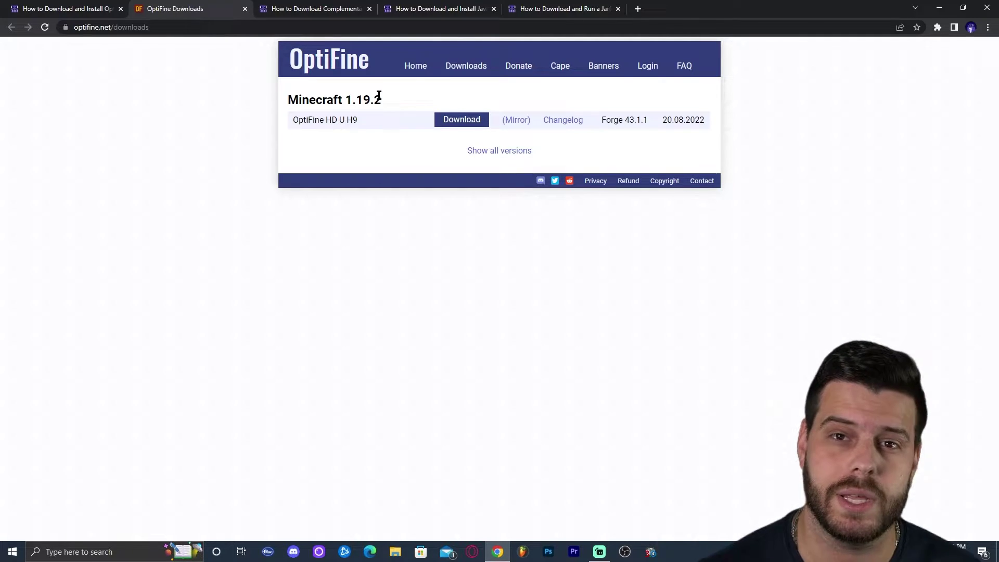
left_click_drag(378, 100, 352, 100)
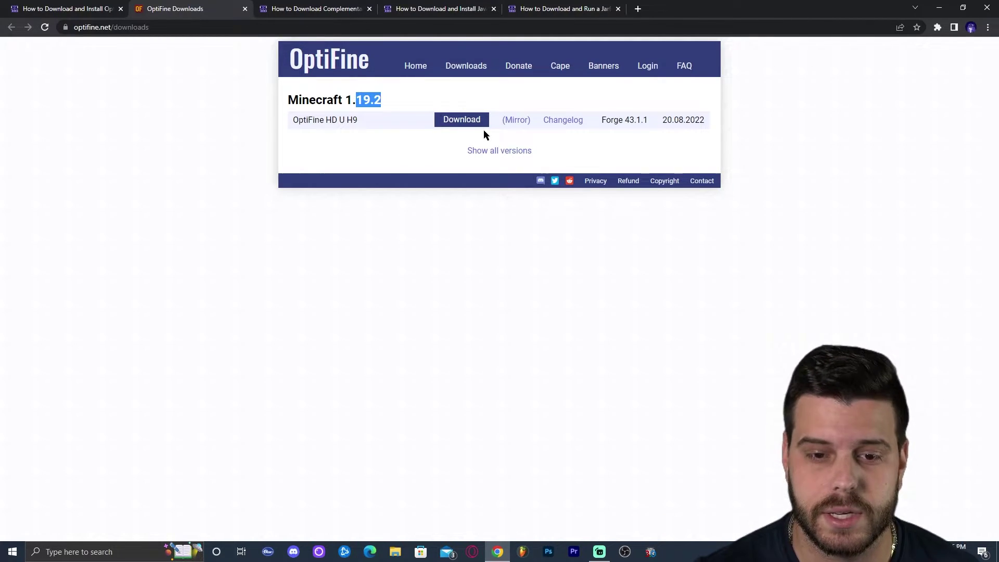
left_click(499, 150)
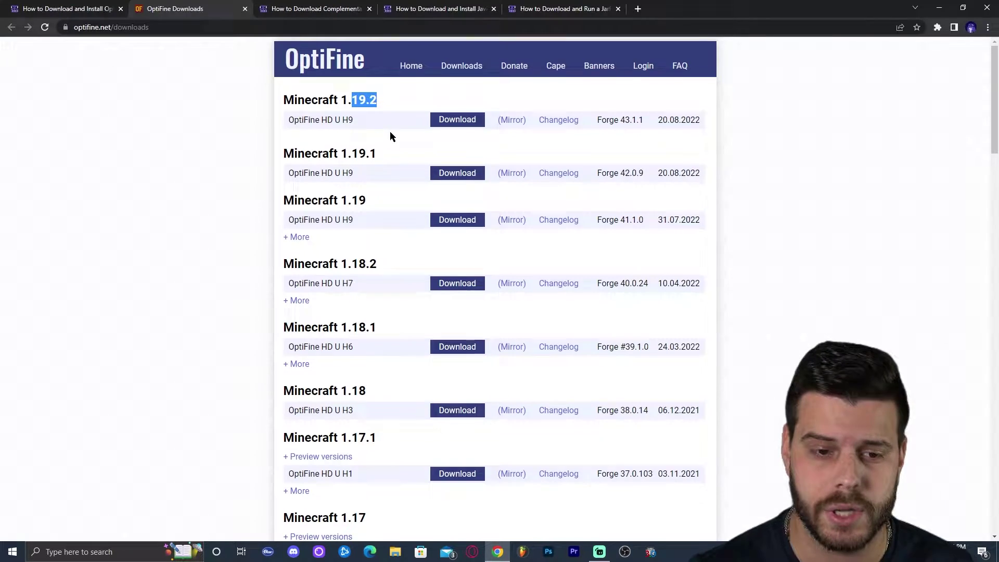
scroll(389, 133, "down", 5)
scroll(385, 132, "up", 5)
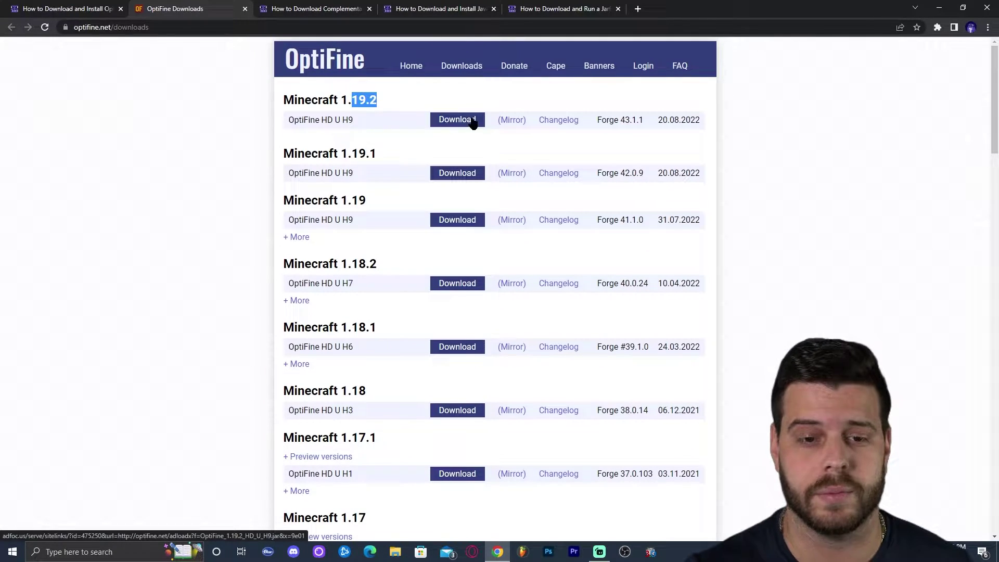
mouse_move(378, 97)
left_mouse_down()
mouse_move(340, 98)
mouse_move(390, 111)
left_mouse_up()
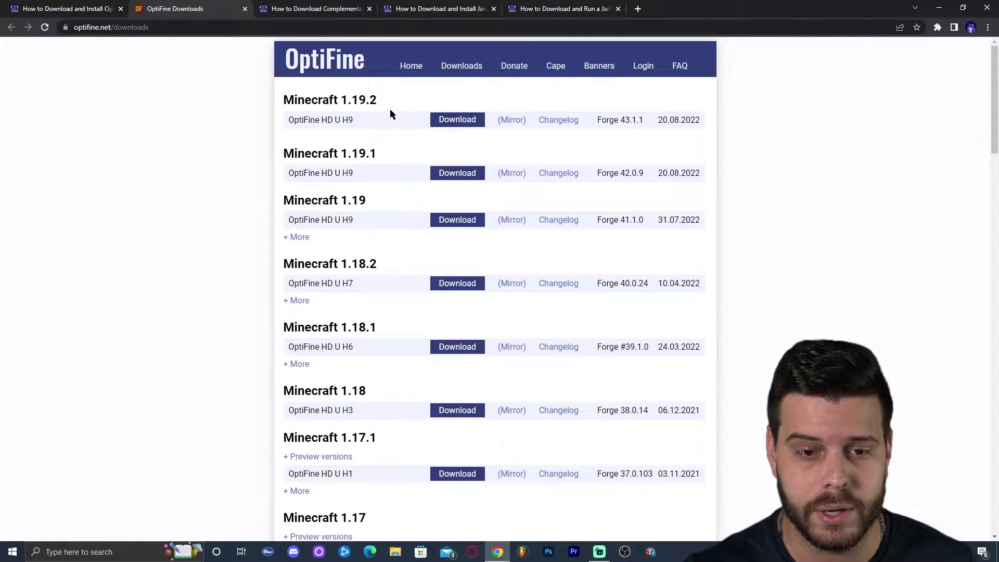
left_click(469, 120)
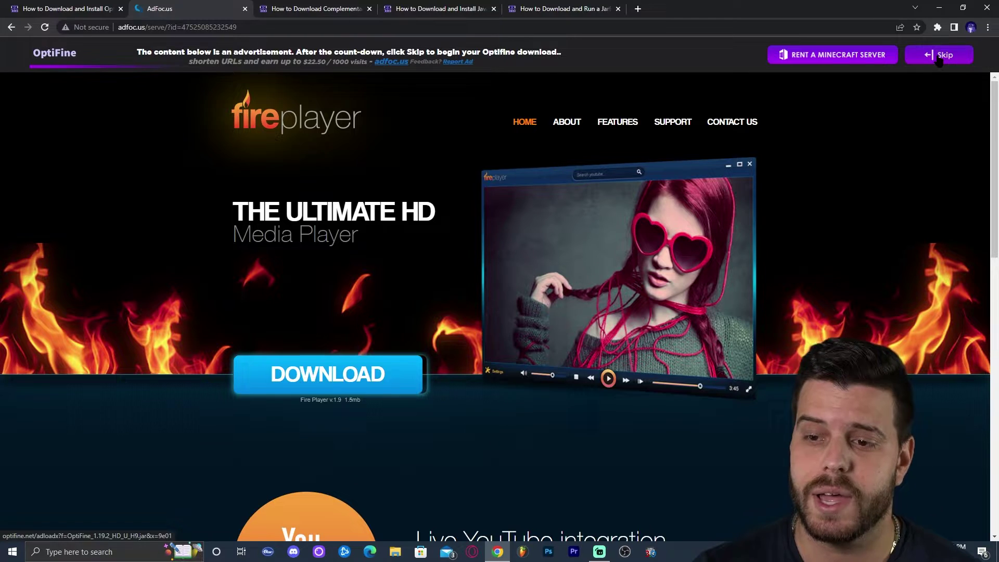
Skip the AdFoc.us ad and save OptiFine_1.19.2_HD_U_H9.jar into Downloads
left_click(937, 55)
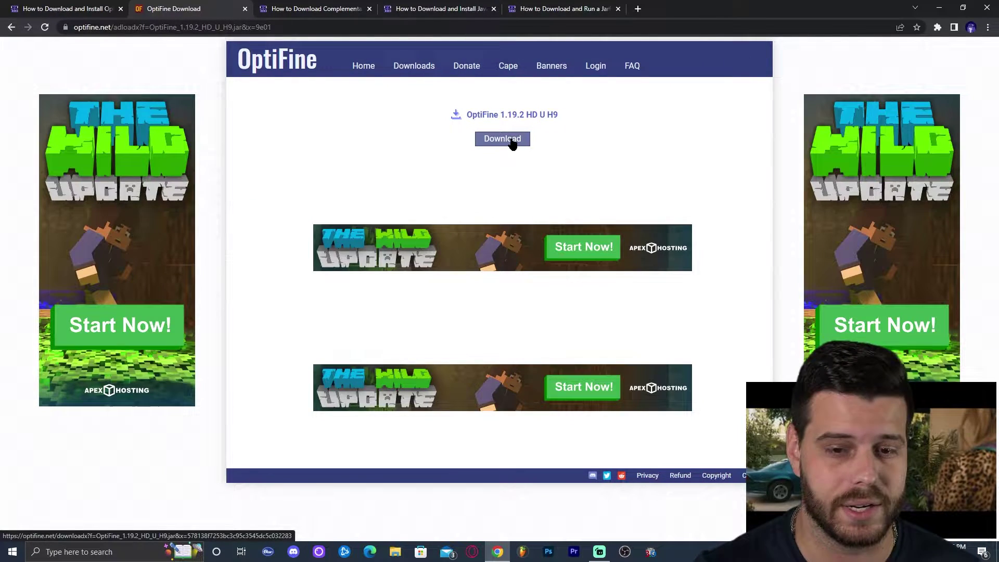
left_click(504, 139)
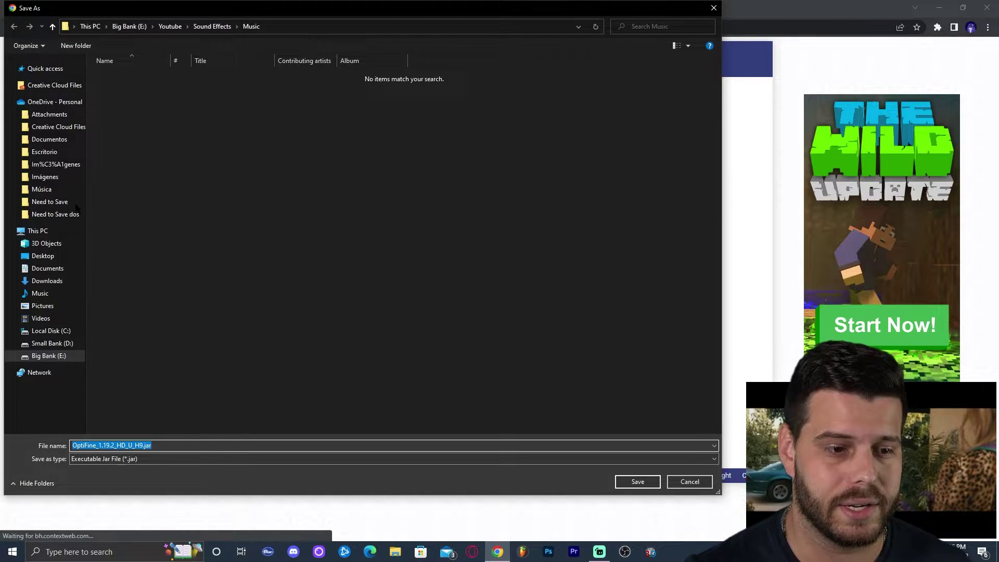
left_click(48, 281)
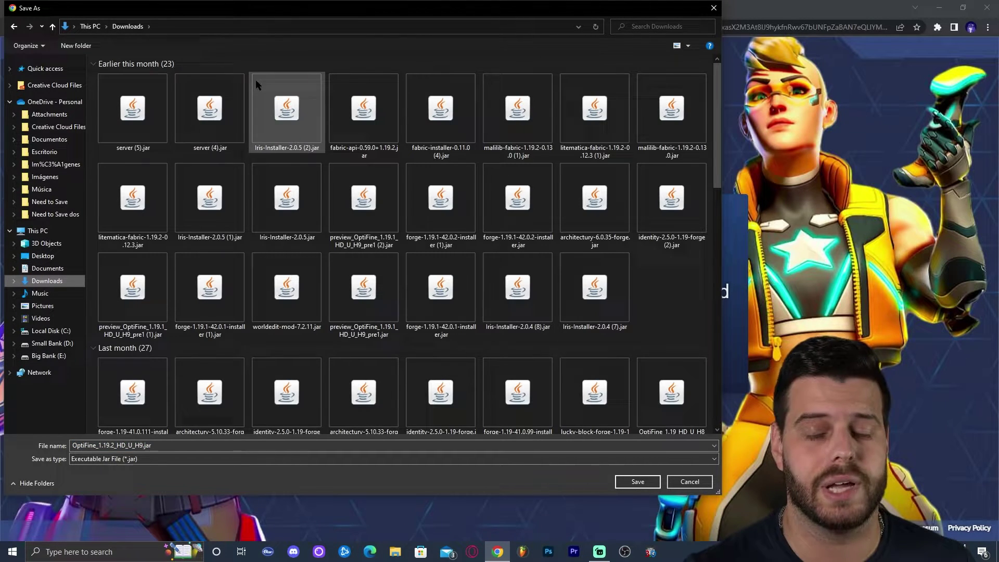
left_click(638, 481)
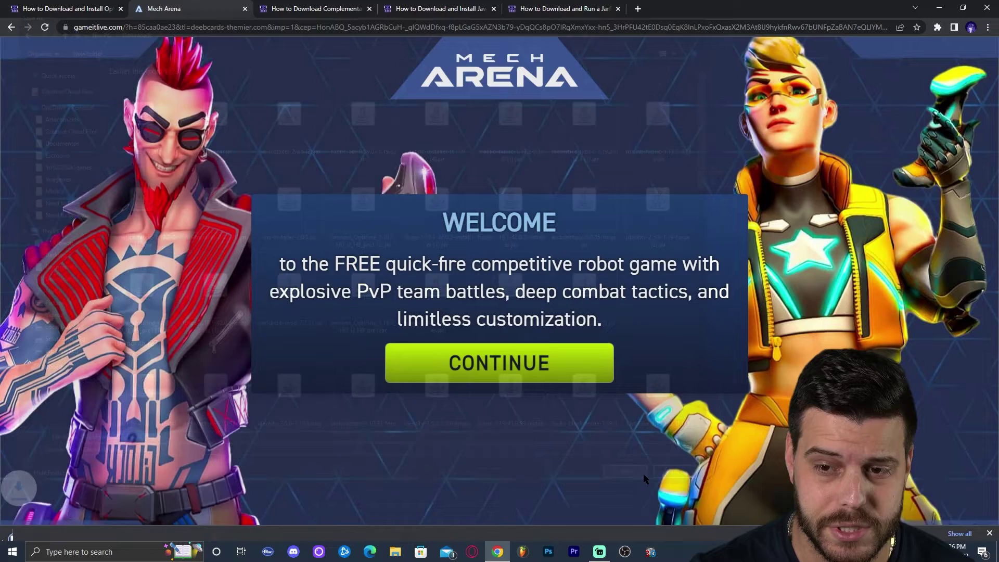
Close the Mech Arena ad tab and shrink Chrome to a smaller window
left_click(245, 8)
left_click_drag(551, 8, 636, 152)
left_click_drag(521, 161, 800, 47)
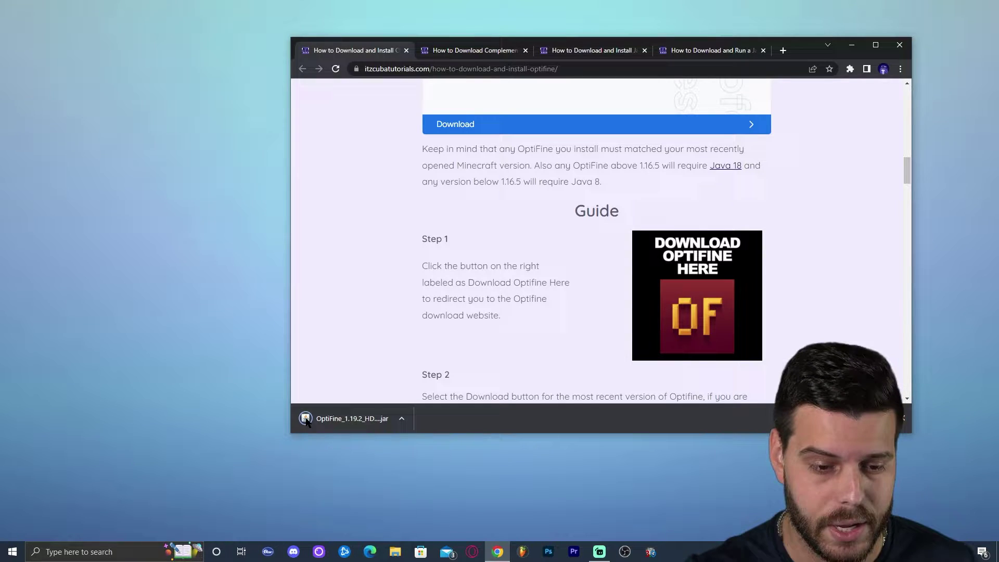
Refresh the desktop to reveal the OptiFine jar, then show the Complementary Shaders guide maximized
right_click(161, 233)
left_click(167, 241)
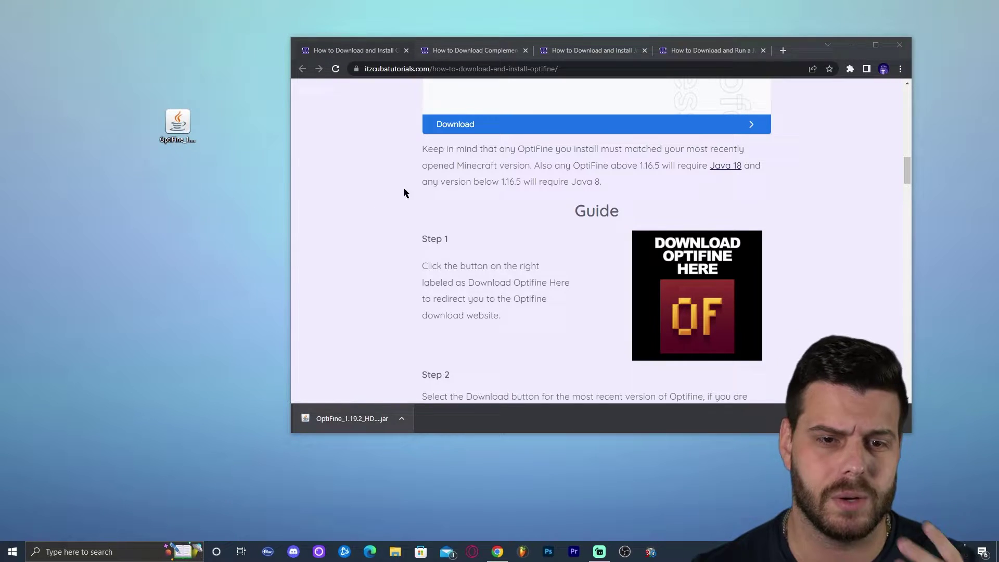
left_click(465, 49)
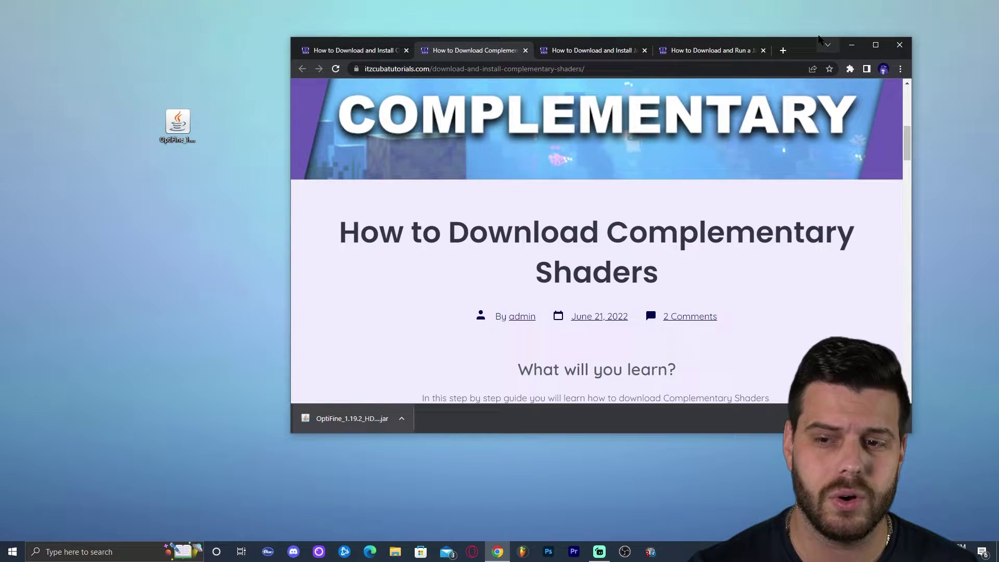
left_click(876, 45)
key("super+Up")
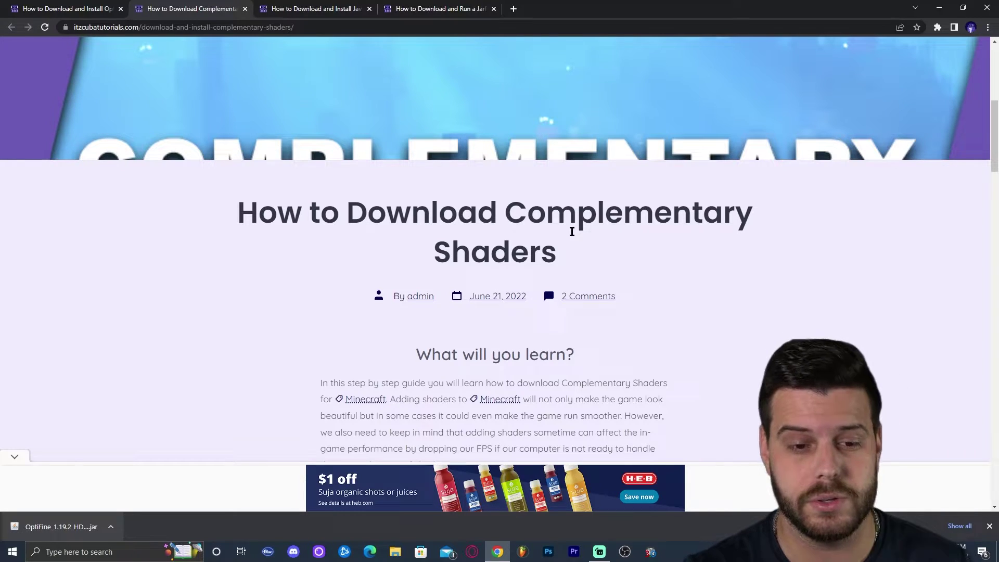
Follow the guide's 'Download Complementary Here' link to the CurseForge page
scroll(569, 228, "down", 9)
scroll(660, 173, "up", 3)
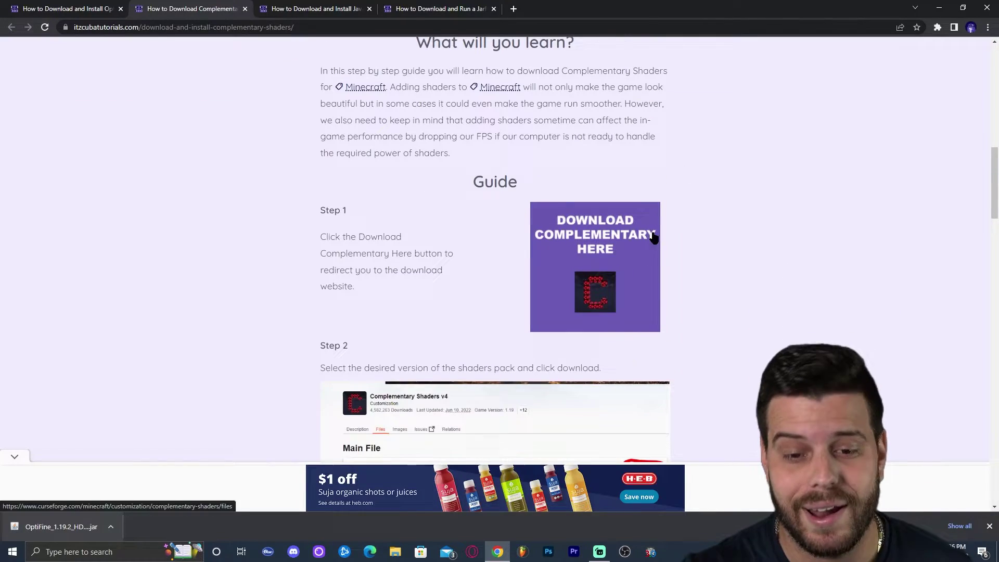
scroll(520, 180, "down", 7)
scroll(586, 194, "up", 8)
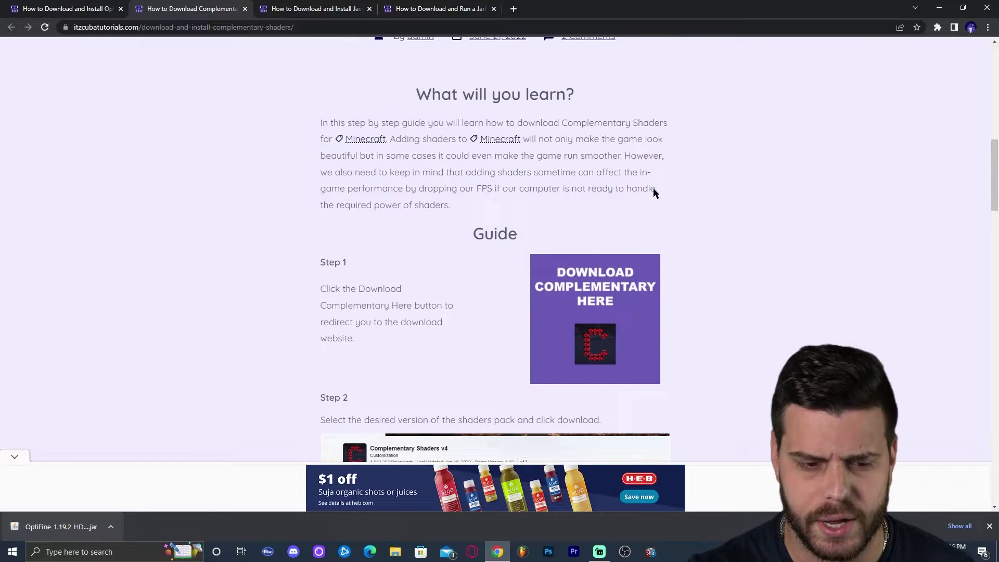
left_click(612, 296)
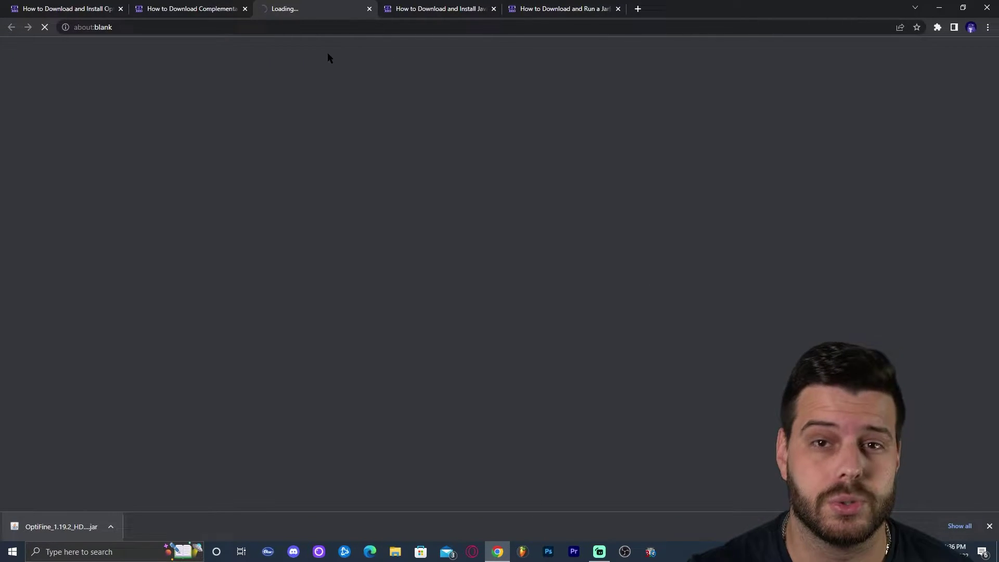
Download Complementary v4.5.1 from the Recent Files list
scroll(483, 192, "down", 5)
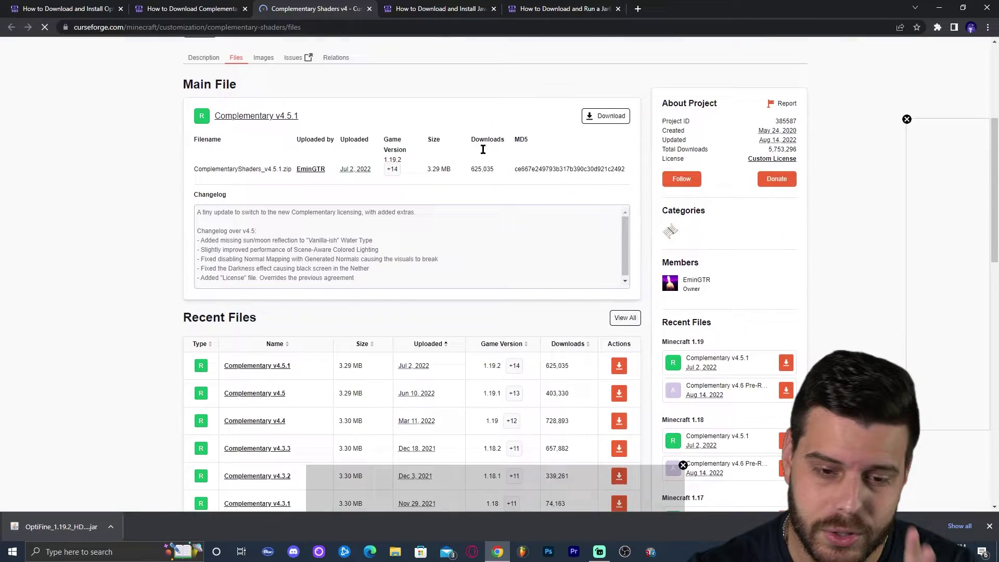
scroll(483, 149, "down", 4)
left_click_drag(483, 136, 504, 132)
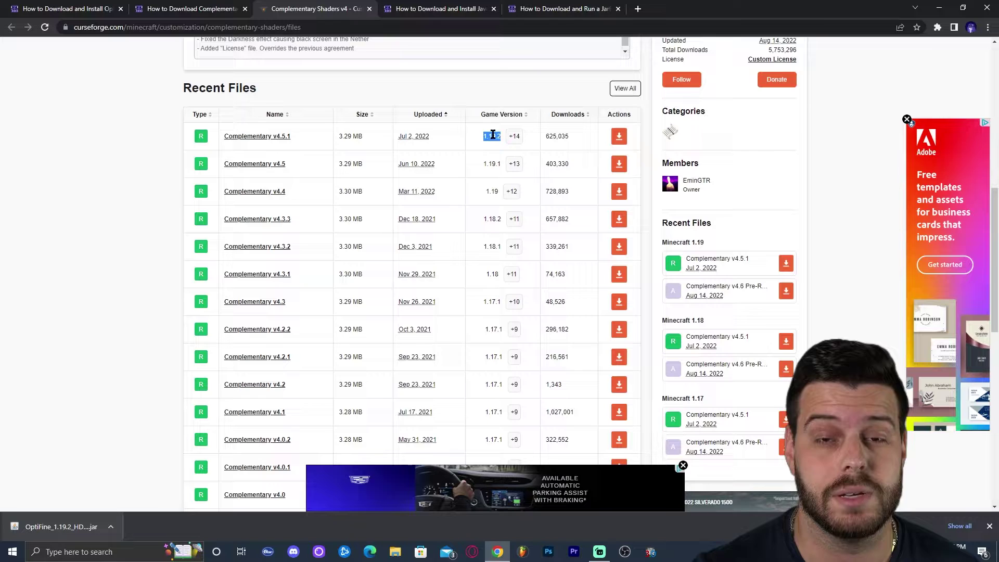
left_click(619, 137)
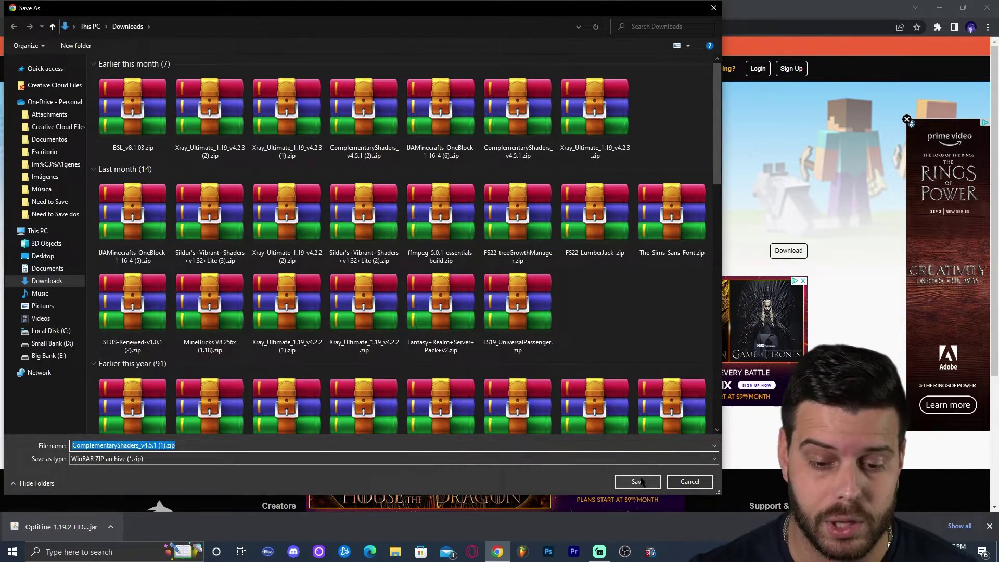
Save the ComplementaryShaders_v4.5.1 zip and drag it from the download bar onto the desktop
left_click(619, 479)
key("super+Down")
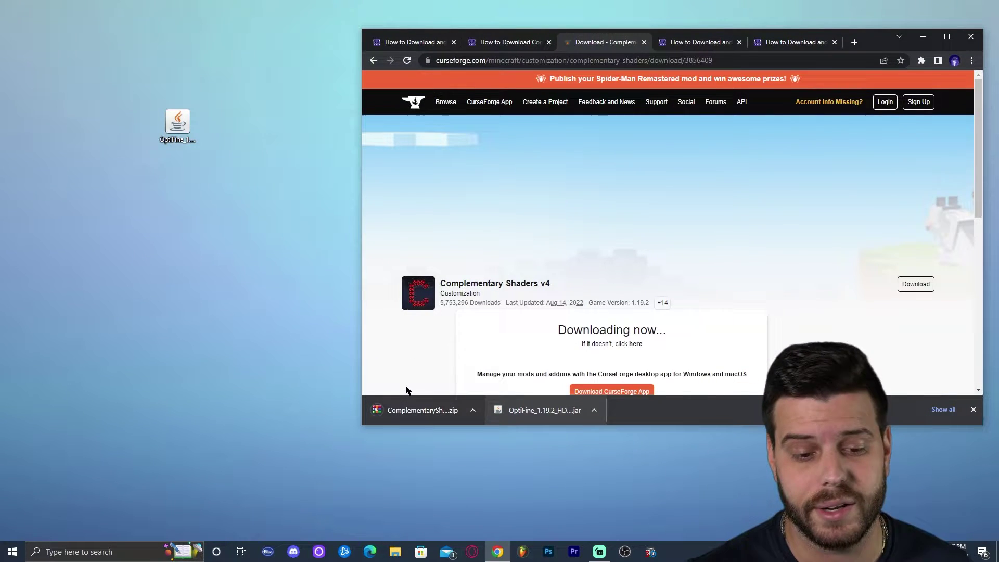
left_click_drag(419, 410, 157, 167)
Refresh the desktop twice so the shaders zip appears, then open Windows search
right_click(261, 124)
left_click(287, 153)
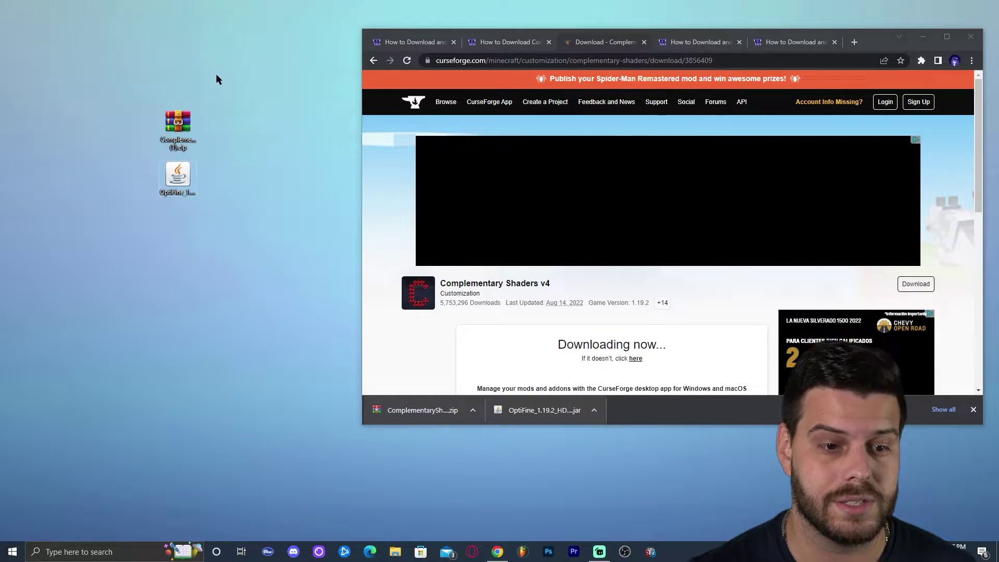
right_click(269, 97)
left_click(304, 127)
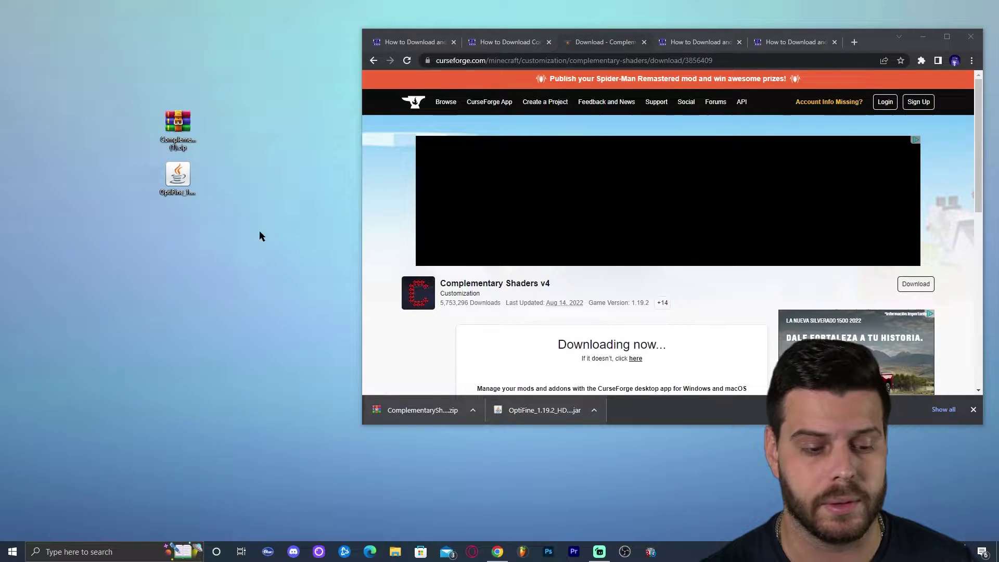
left_click(109, 555)
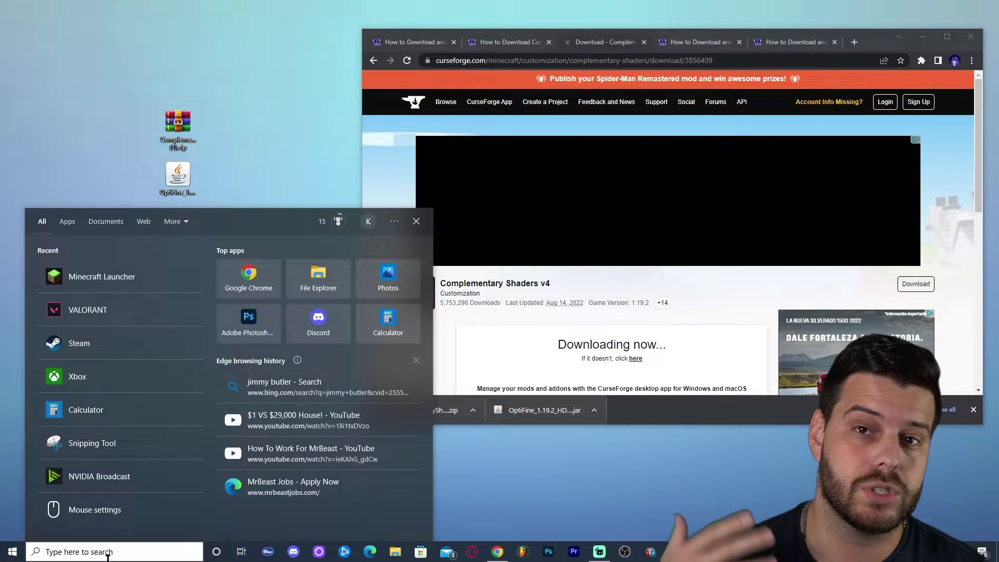
Open Add or remove programs and search the installed apps for 'java'
left_click(239, 163)
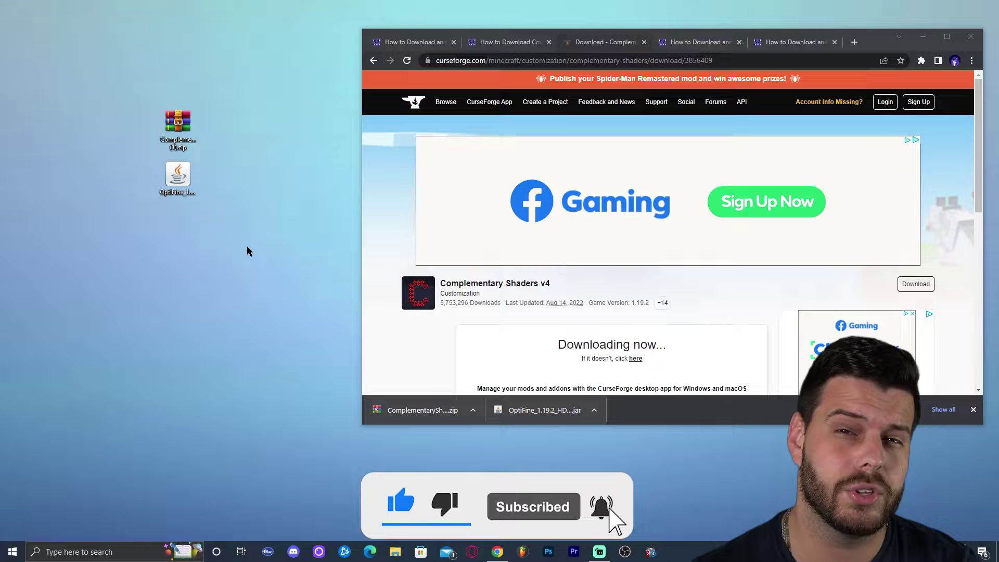
left_click(105, 548)
type("add")
left_click(103, 263)
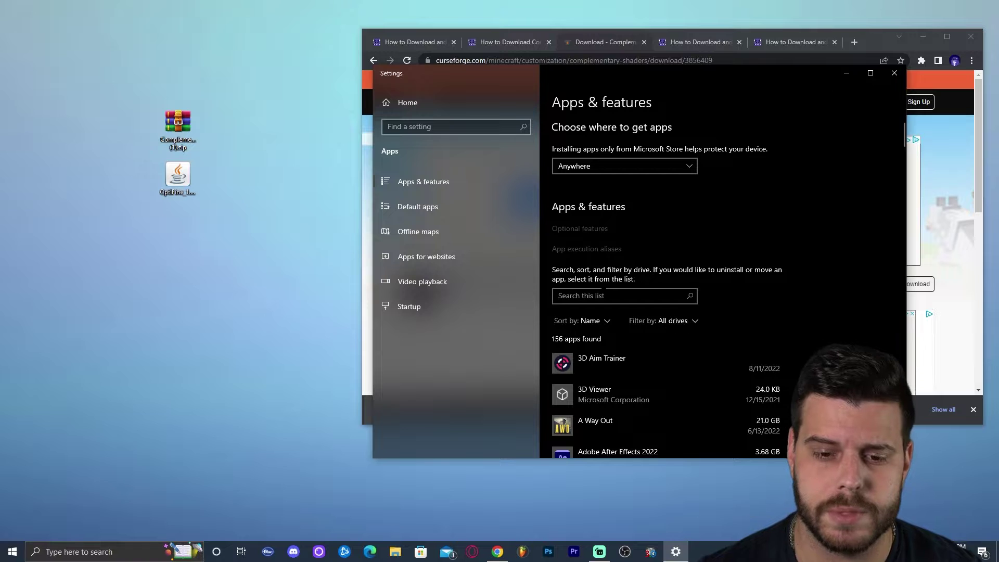
left_click(598, 294)
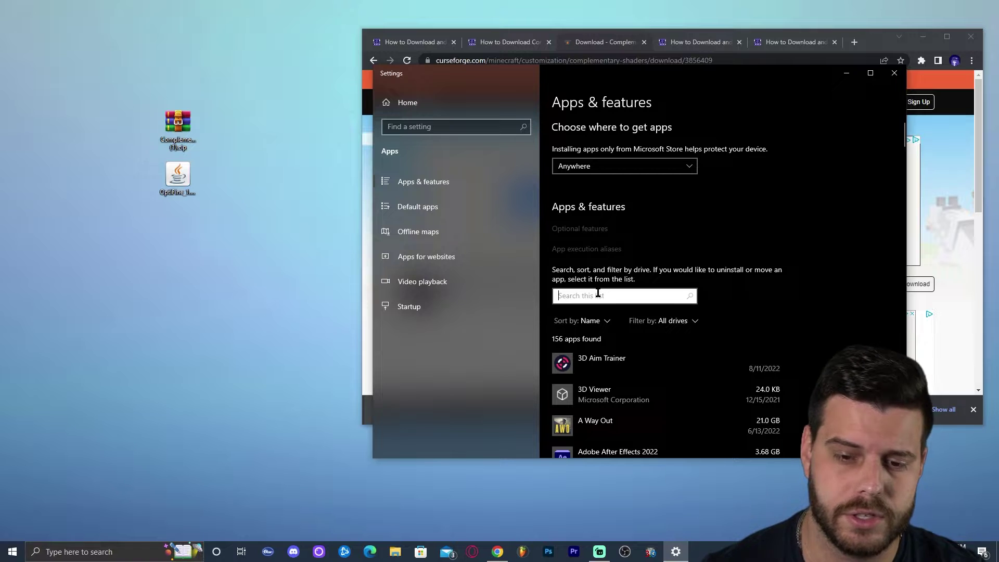
type("java")
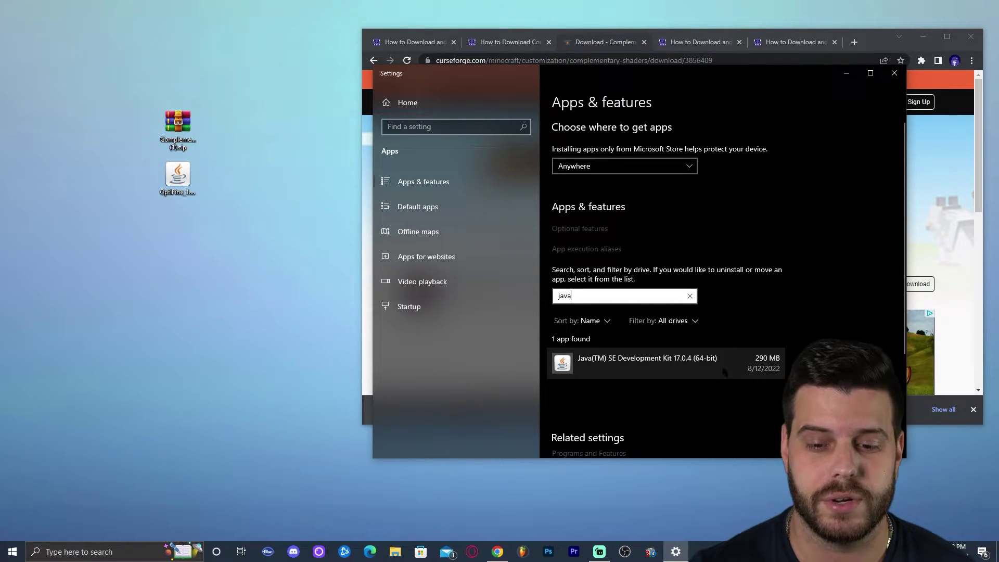
Uninstall Java SE Development Kit 17.0.4 and confirm the removal
left_click(703, 370)
left_click(749, 406)
left_click(759, 405)
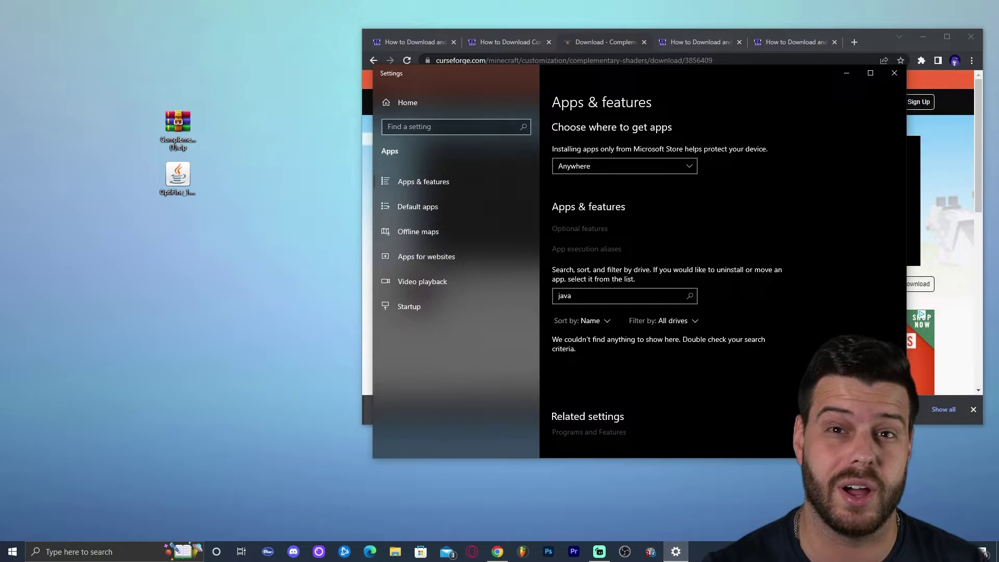
left_click_drag(468, 73, 406, 72)
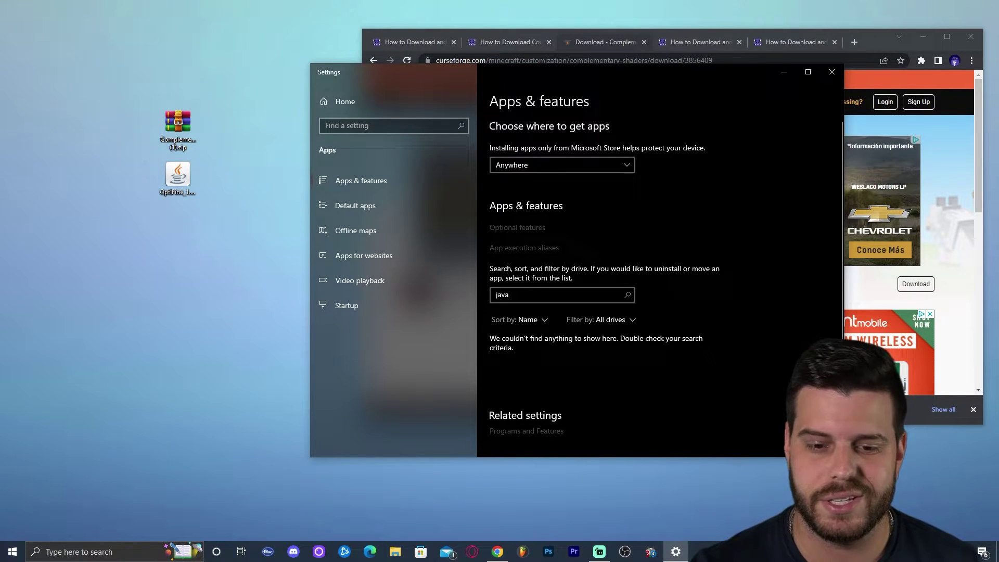
Close Settings and show the 'How to Download and Install Java 18' guide in maximized Chrome
left_click(832, 72)
left_click(947, 32)
left_click(430, 7)
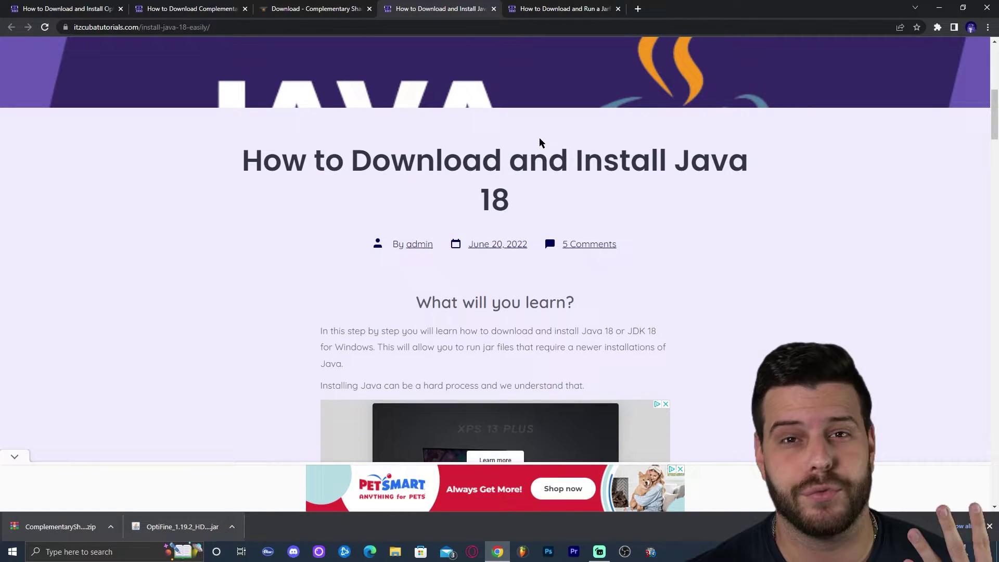
Follow the guide's Step 1 Download Java link to Oracle's Java Downloads page
scroll(538, 128, "down", 12)
scroll(729, 120, "up", 8)
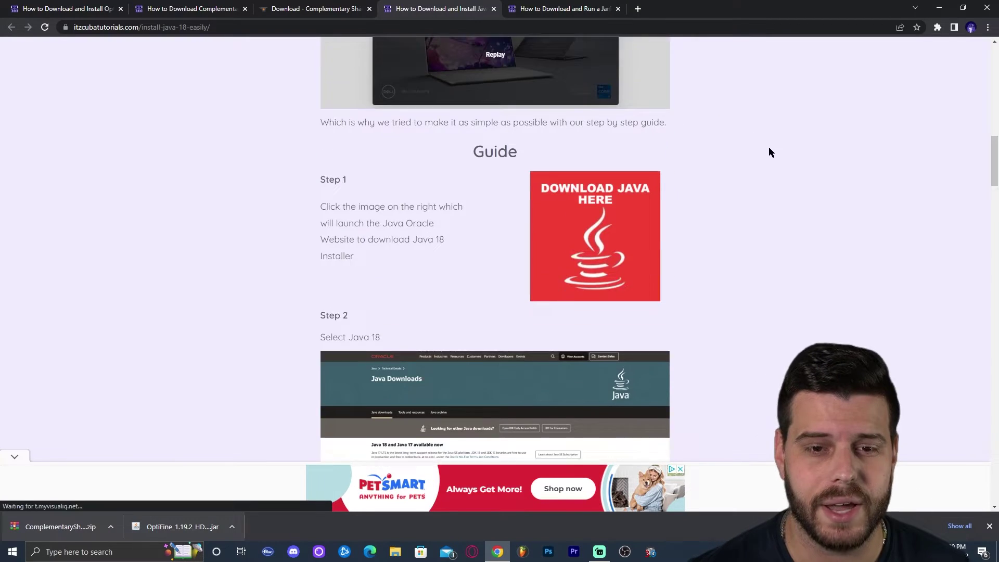
scroll(843, 159, "down", 16)
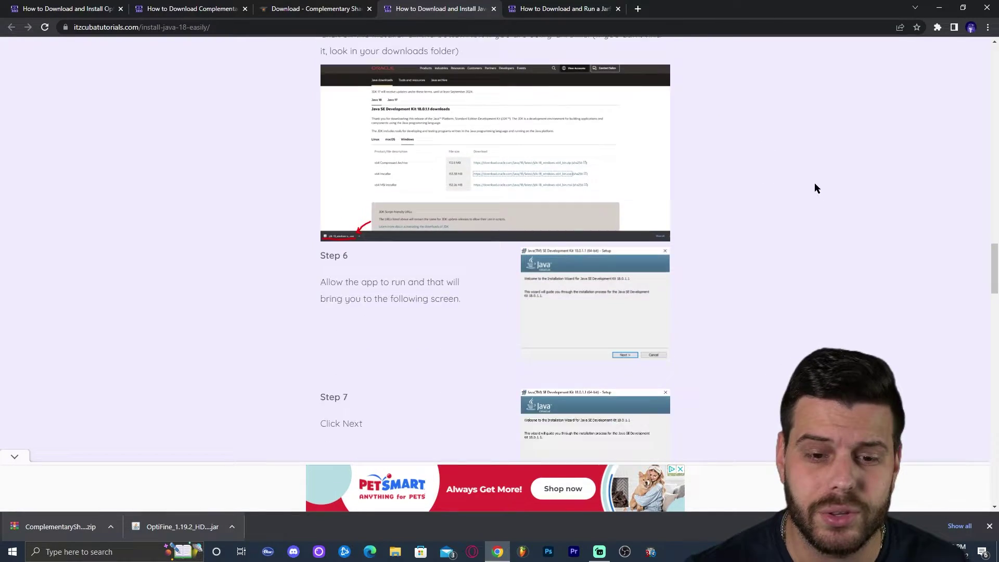
scroll(809, 186, "up", 15)
scroll(792, 205, "down", 5)
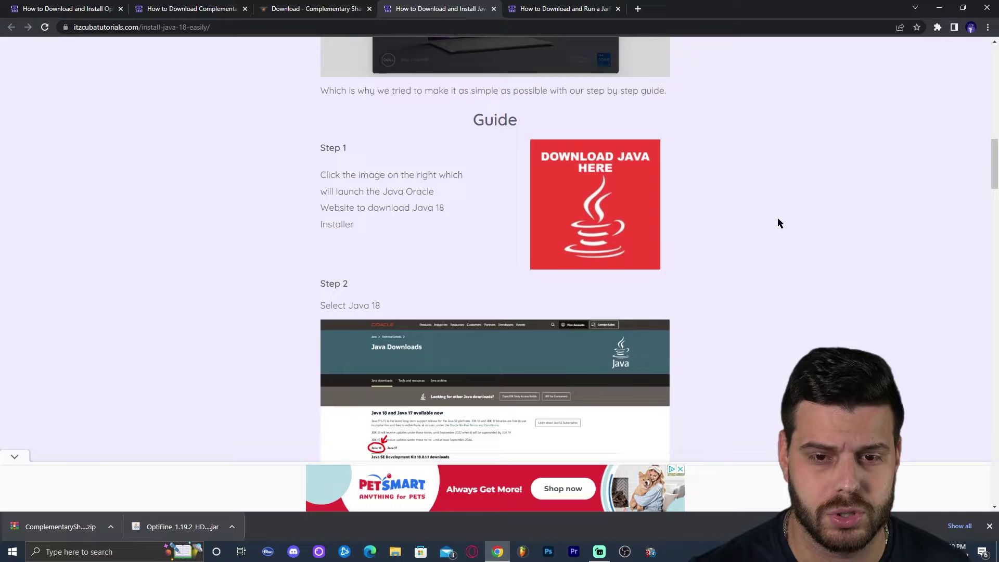
left_click(617, 172)
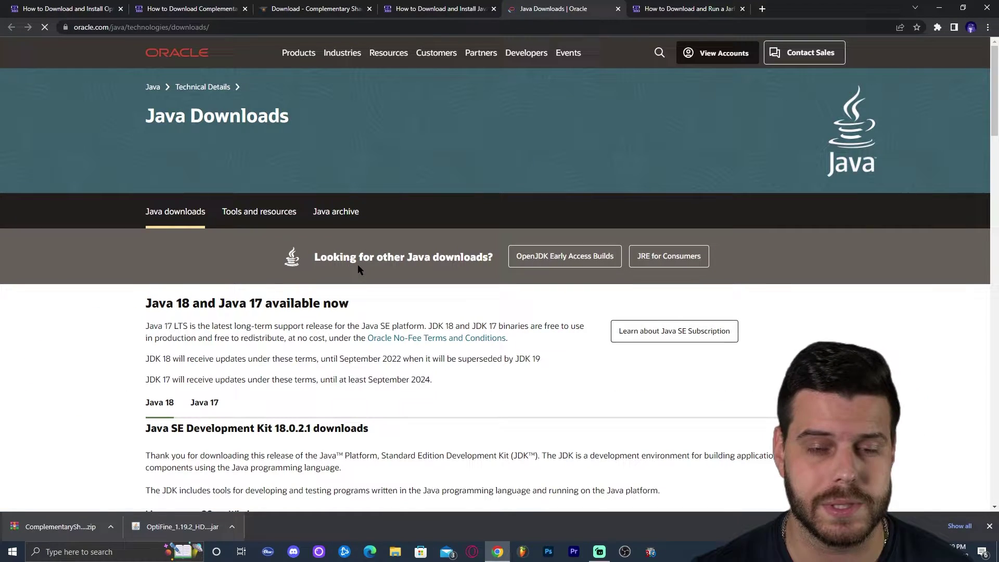
Save the JDK 17.0.4.1 Windows x64 Installer .exe into Downloads
scroll(341, 260, "down", 5)
left_click(203, 148)
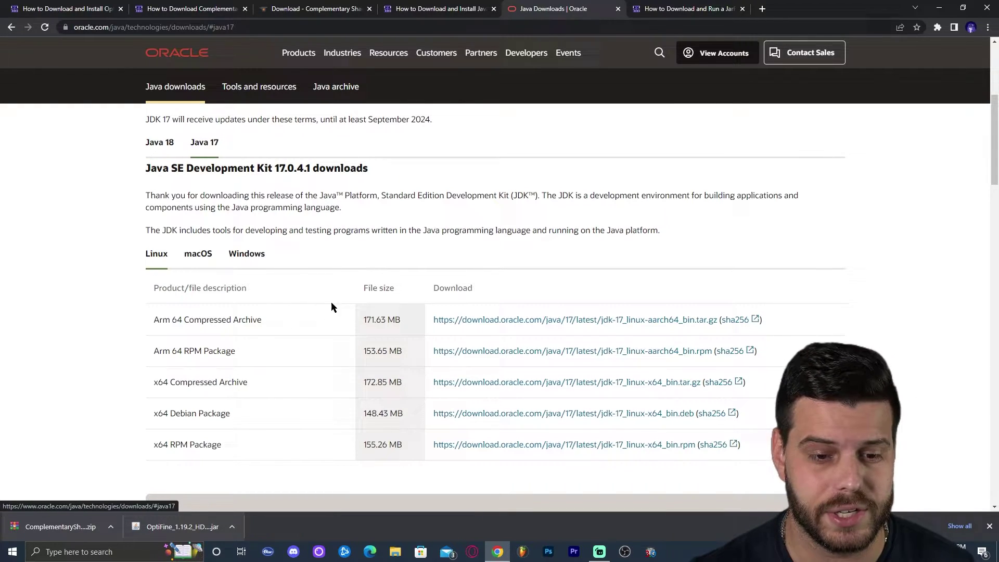
left_click_drag(169, 255, 270, 247)
left_click(248, 258)
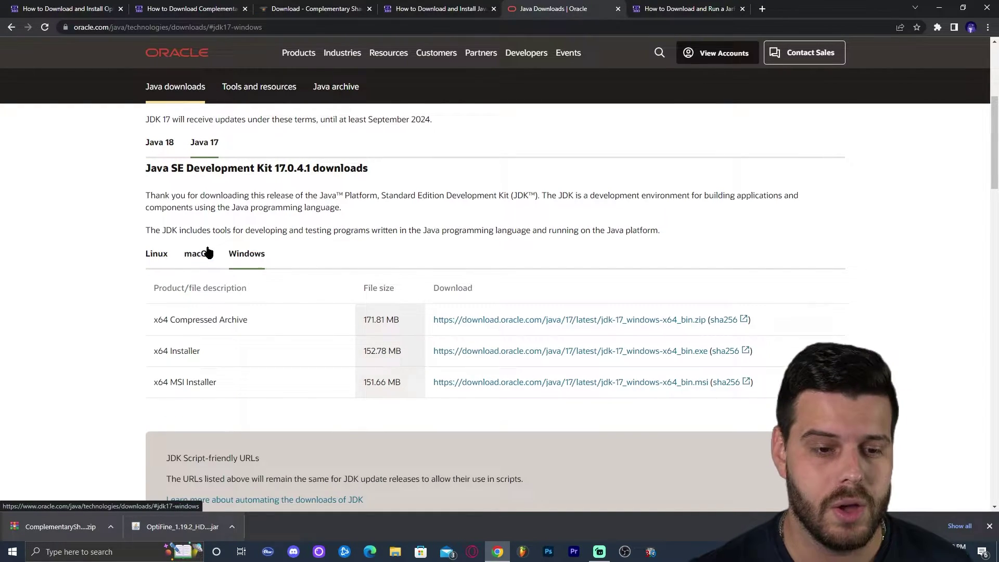
left_click_drag(150, 278, 152, 354)
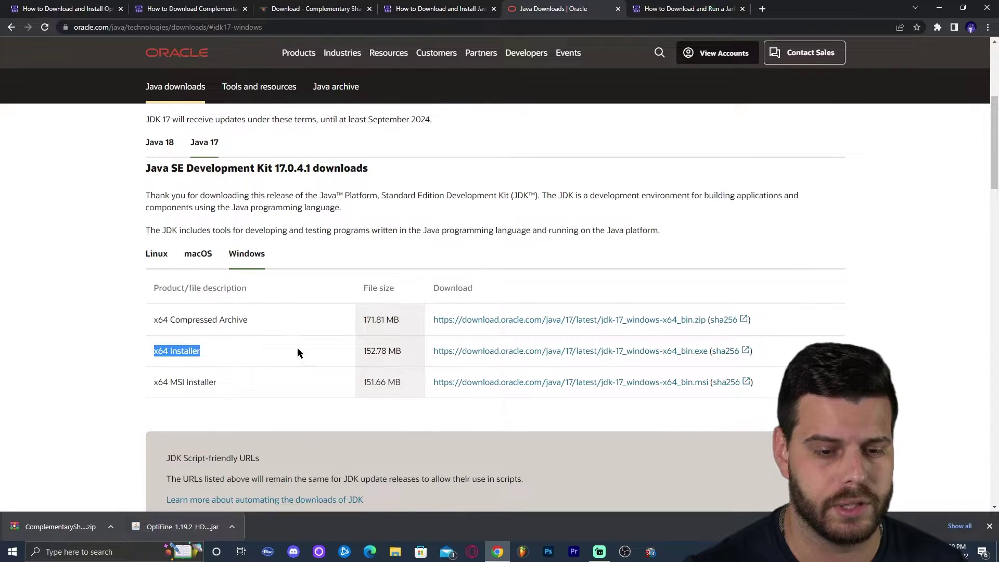
left_click(502, 352)
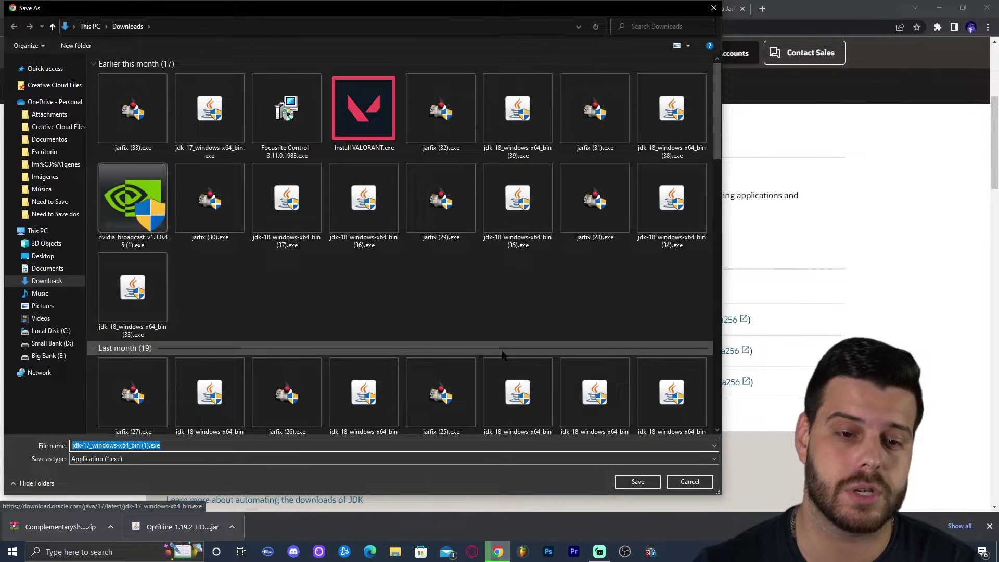
left_click(637, 481)
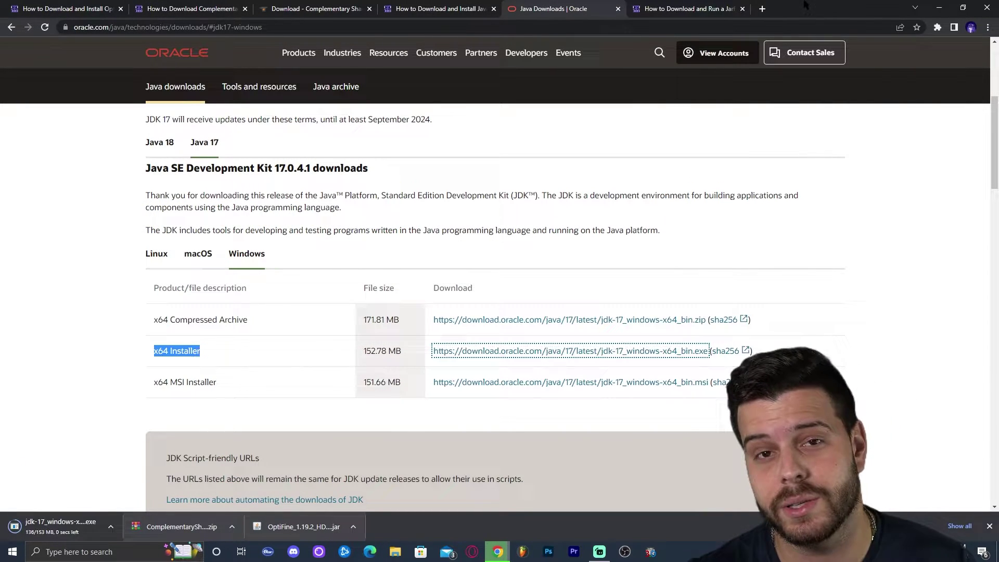
Copy the JDK installer onto the desktop, refresh it, and launch the Setup wizard
double_click(846, 6)
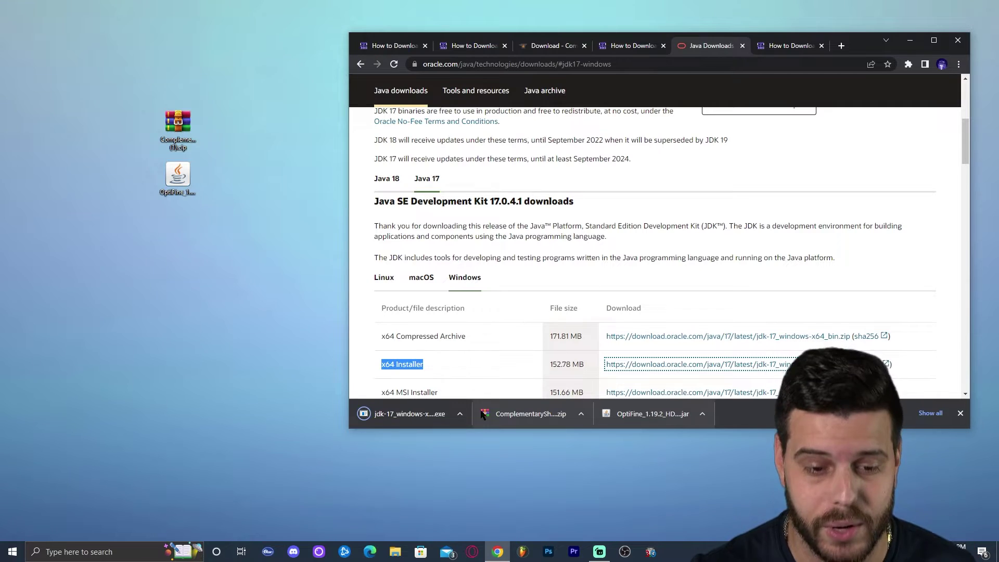
left_click_drag(384, 417, 211, 220)
right_click(241, 148)
left_click(262, 173)
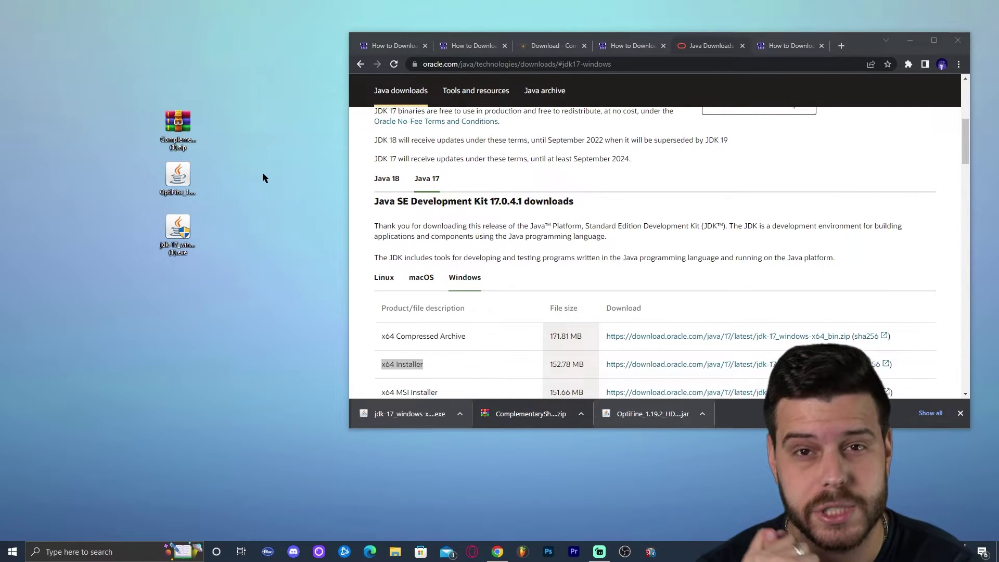
key("super+d")
right_click(495, 81)
left_click(538, 112)
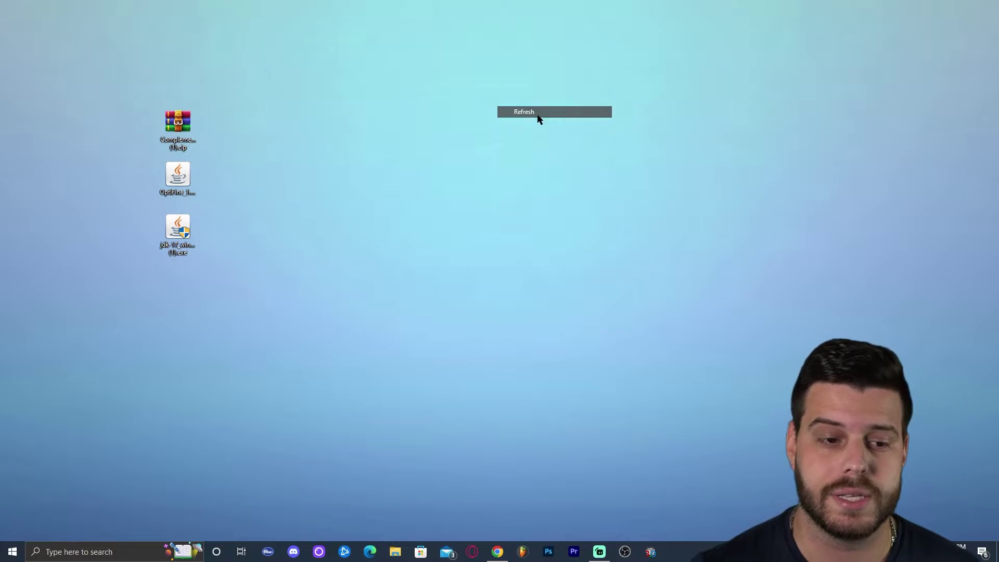
double_click(180, 233)
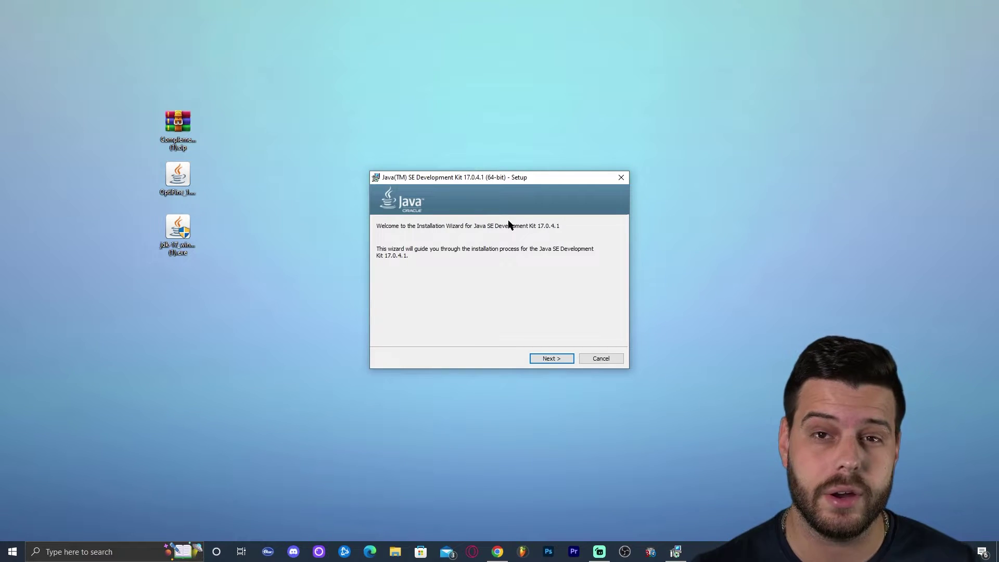
Install JDK 17.0.4.1 into C:\Program Files\Java\jdk-17.0.4.1\ and close the finished installer
left_click(560, 361)
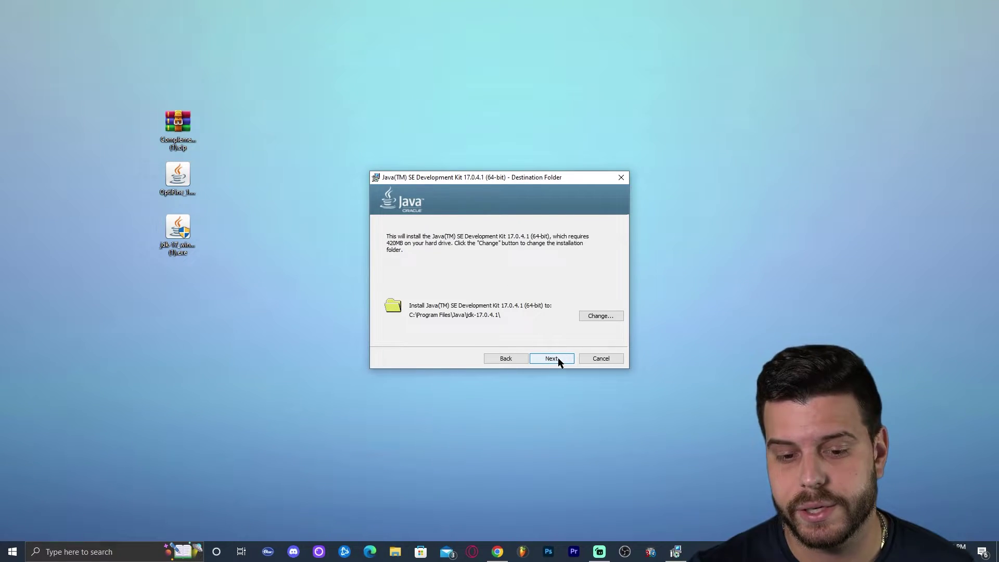
left_click(560, 360)
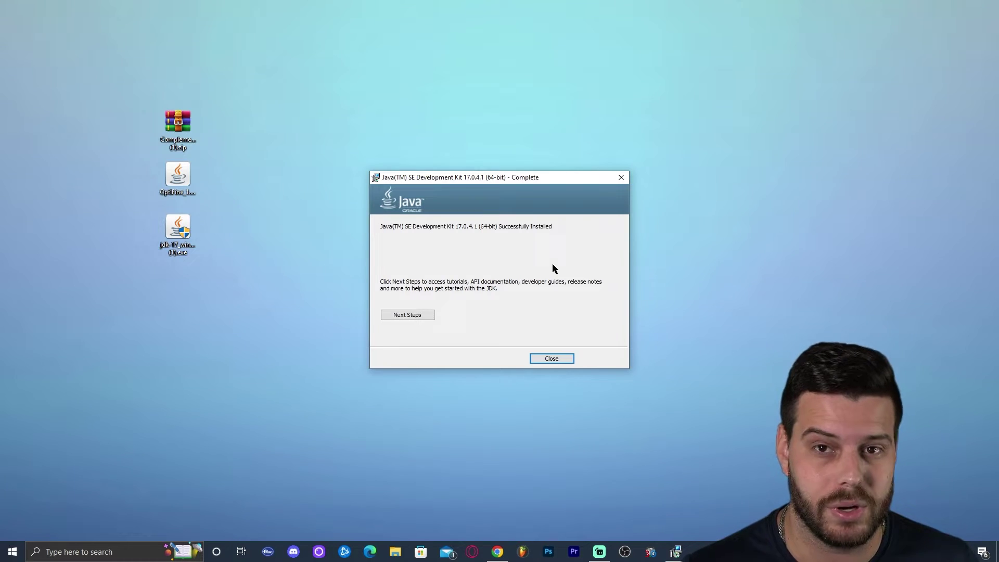
left_click(565, 359)
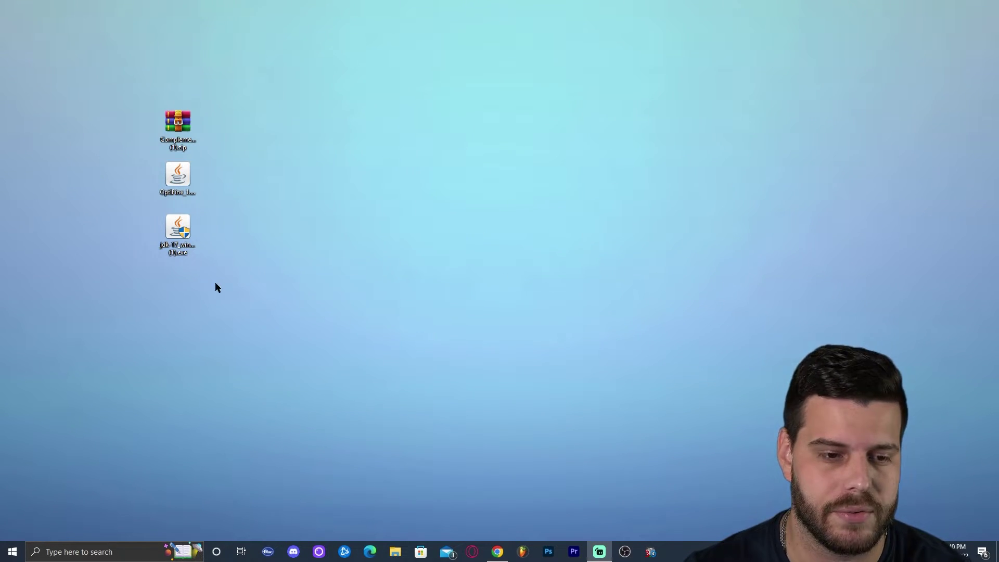
Delete the jdk-17 installer from the desktop
left_click_drag(273, 288, 202, 252)
left_click_drag(292, 315, 130, 223)
key("Delete")
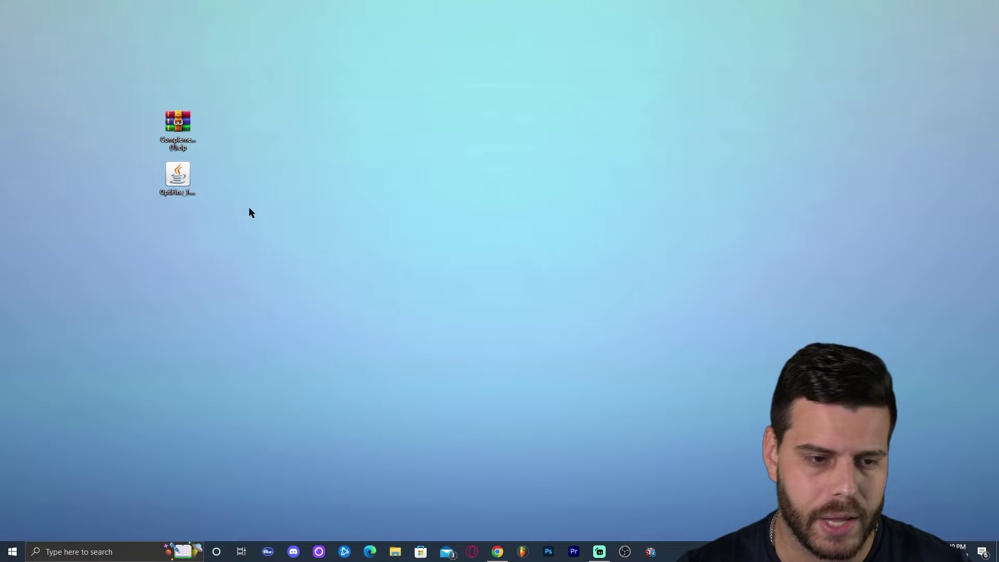
Check the OptiFine jar's full name, then refresh the desktop
left_click_drag(264, 116, 296, 139)
left_click(178, 173)
left_click(297, 167)
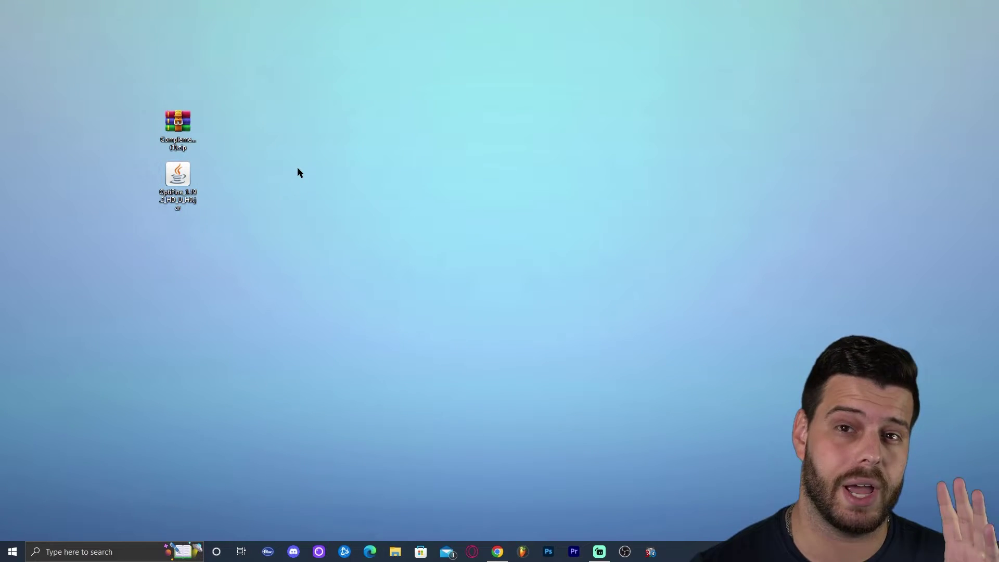
left_click_drag(230, 227, 270, 182)
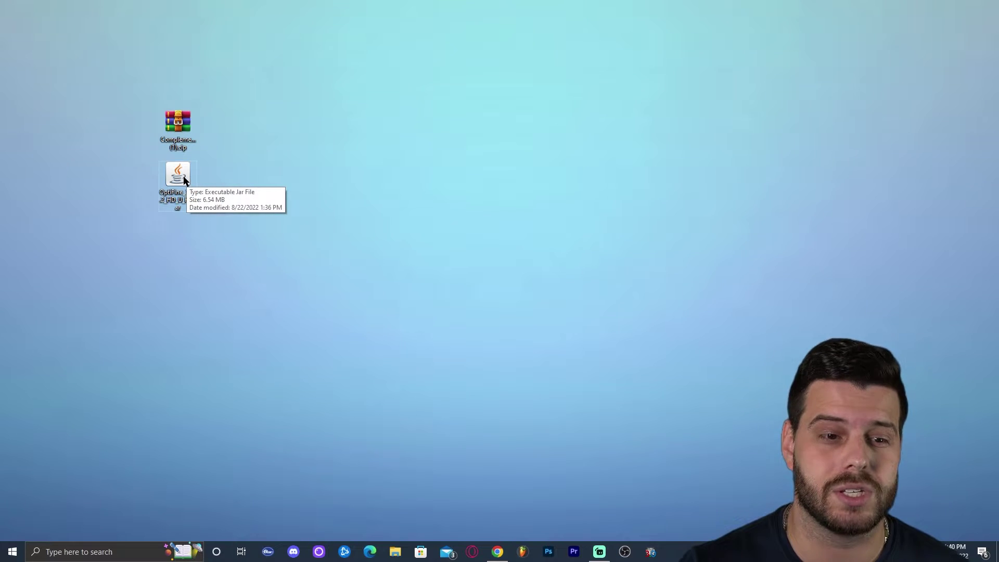
right_click(295, 161)
key("Escape")
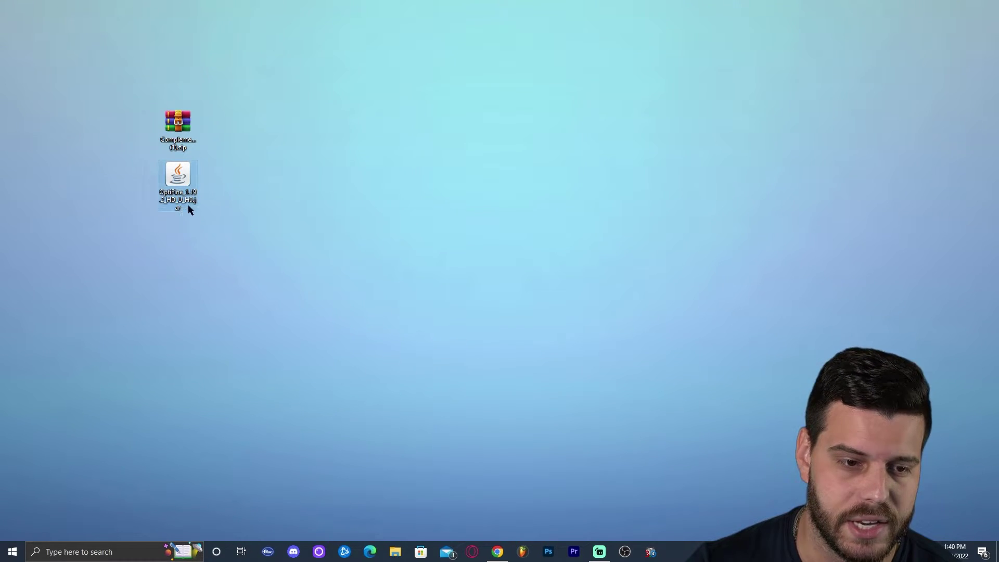
right_click(267, 179)
left_click(293, 209)
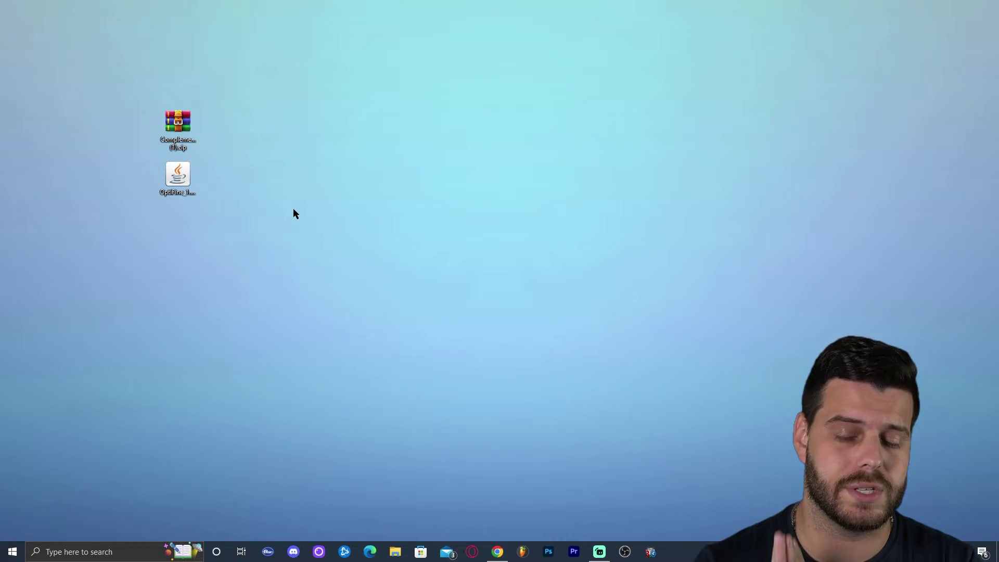
Look over the itzCuba Jarfix guide in Chrome, then minimize the browser
left_click(506, 551)
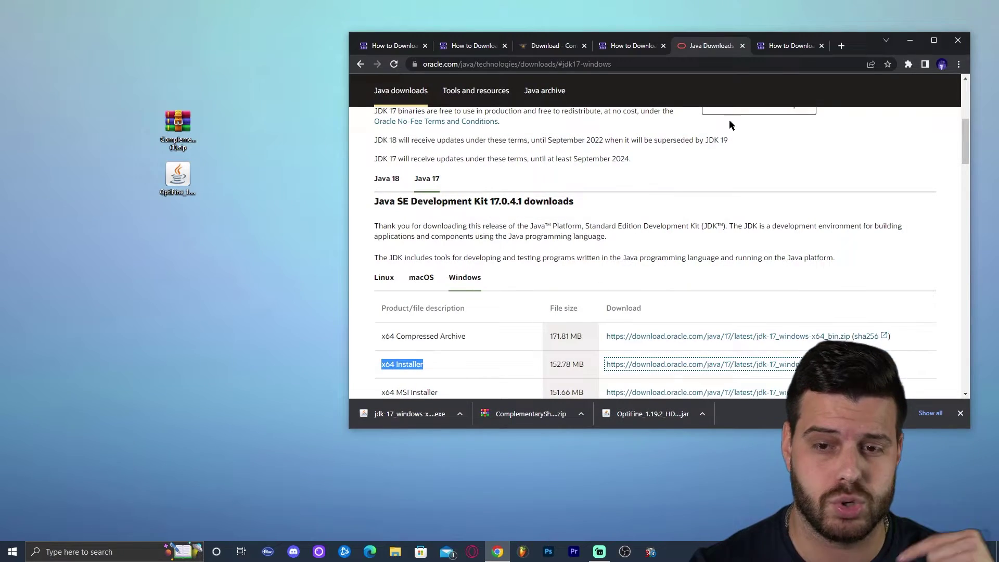
left_click(787, 46)
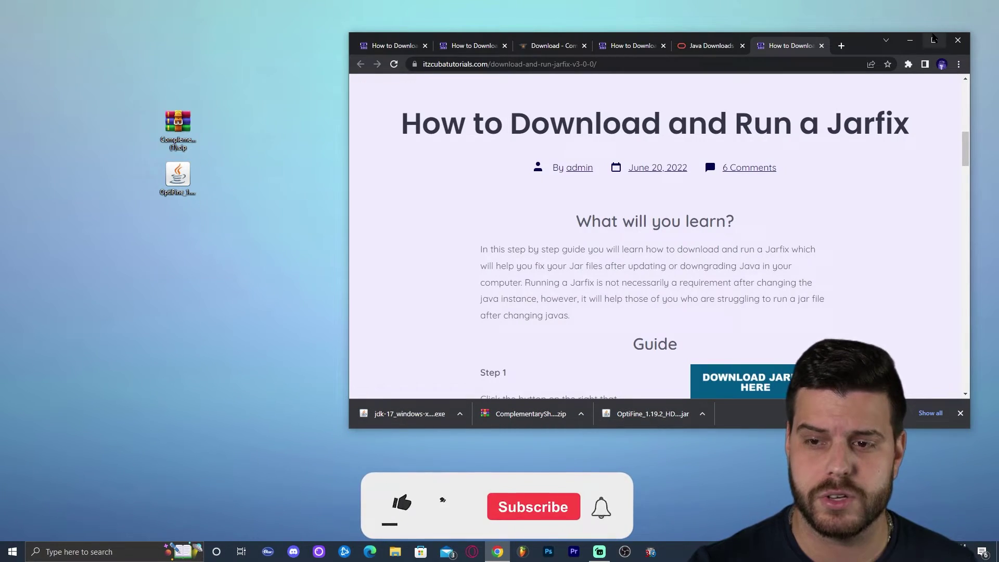
key("super+Up")
scroll(660, 146, "down", 15)
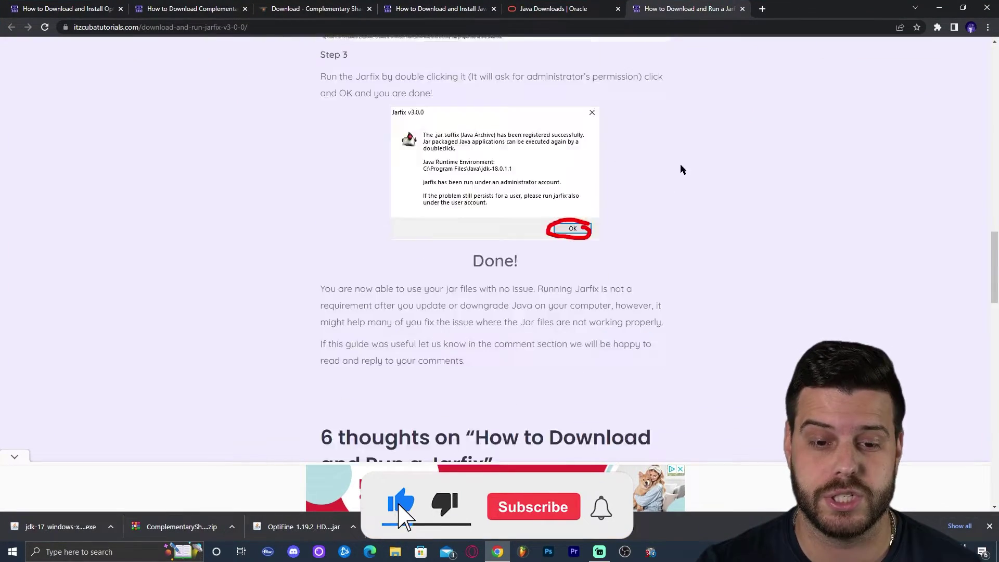
scroll(679, 165, "up", 5)
scroll(571, 219, "up", 15)
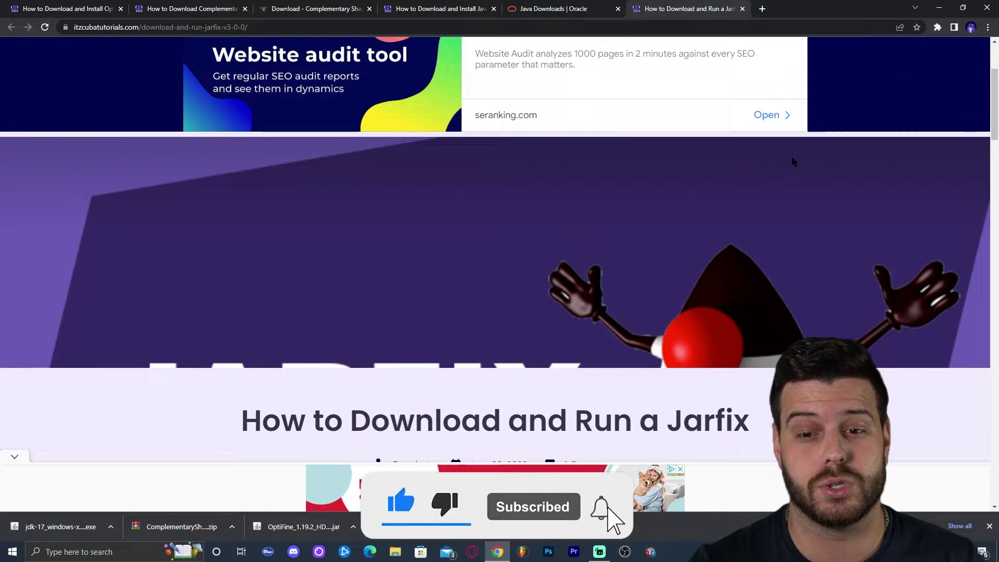
left_click(939, 8)
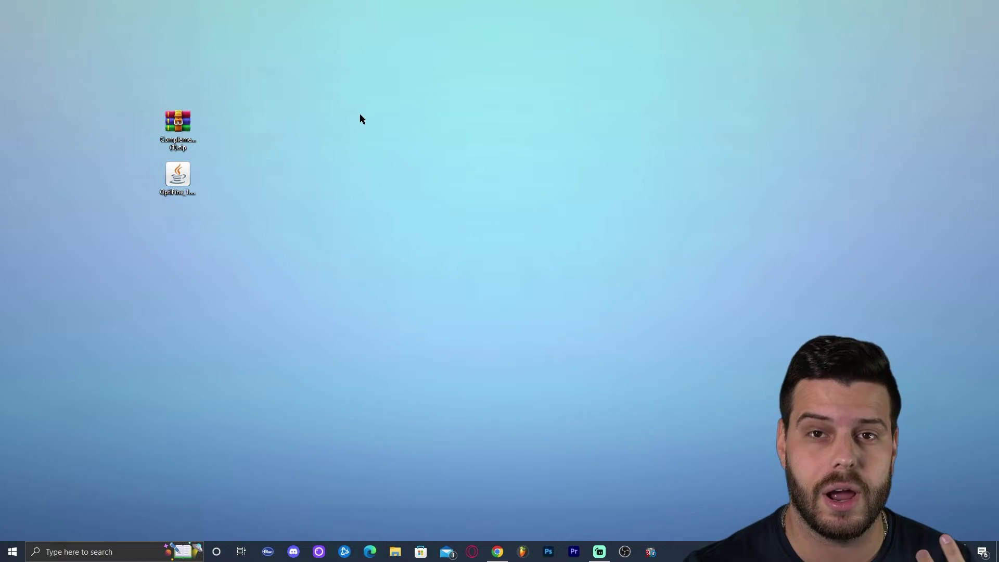
Install OptiFine HD Ultra H9 for 1.19.2, then delete its jar from the desktop
double_click(186, 177)
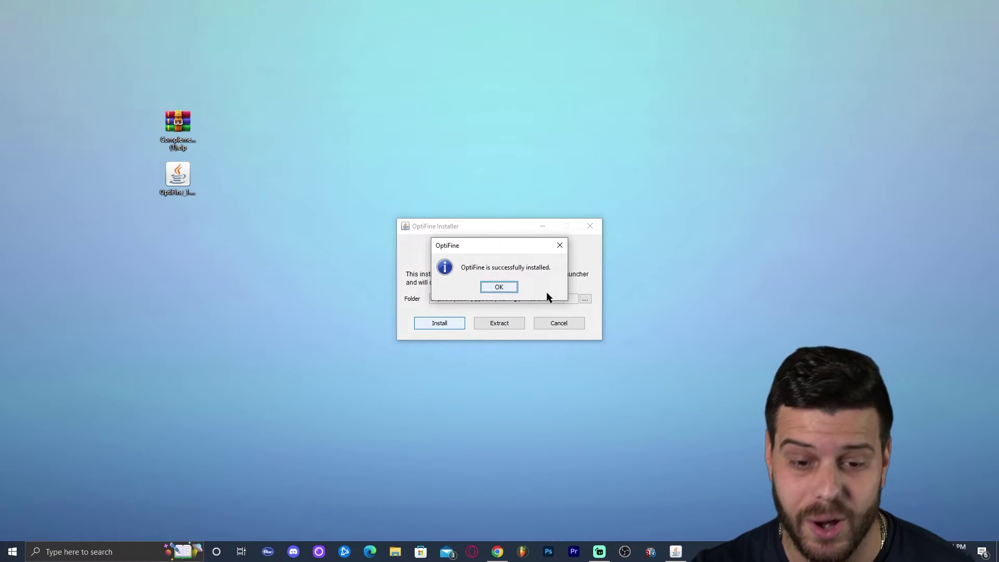
left_click(507, 286)
left_click_drag(312, 243, 180, 181)
key("Delete")
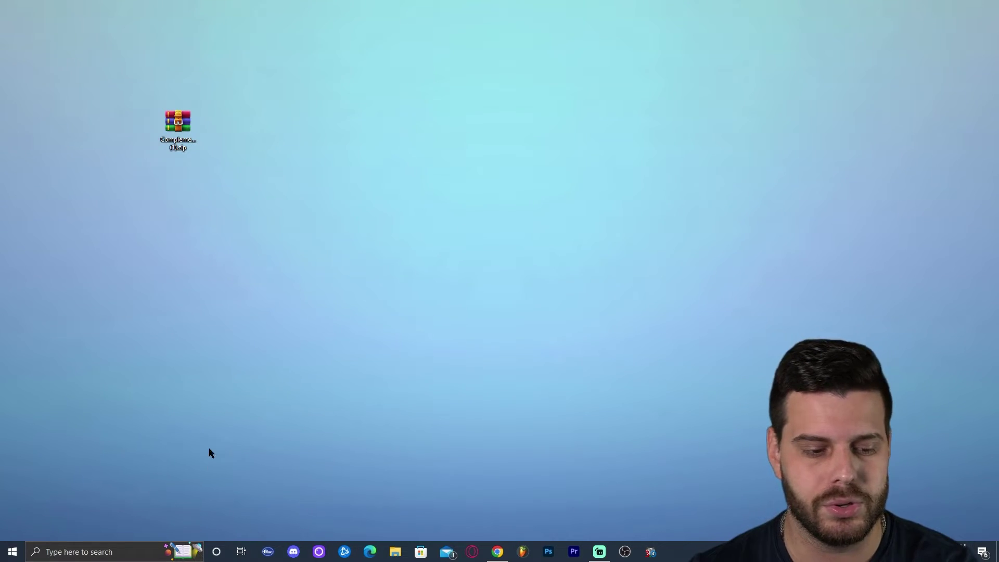
Search for 'minecraft launcher' and open it on the Java Edition Play page
left_click(99, 543)
type("minecraft launcher")
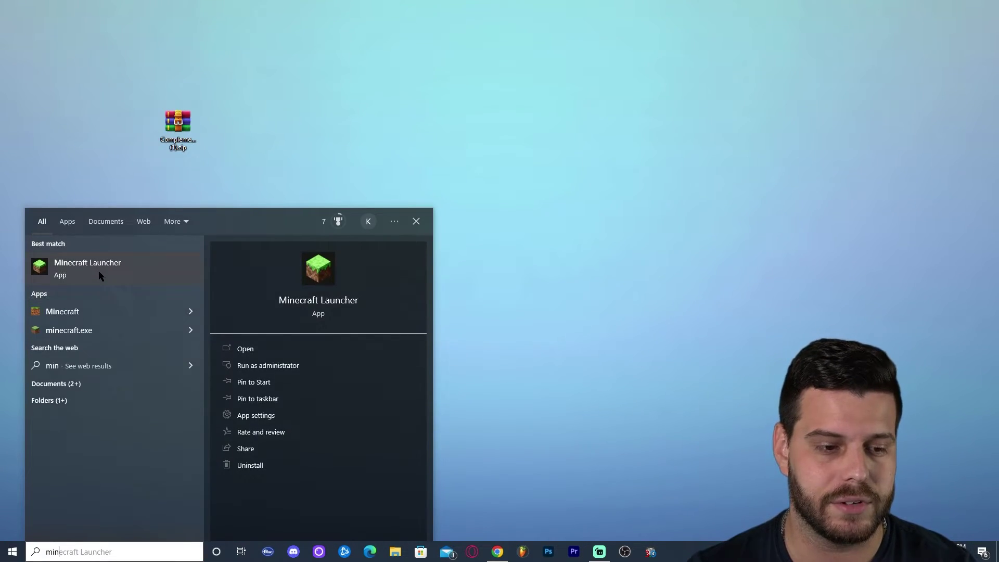
left_click(99, 271)
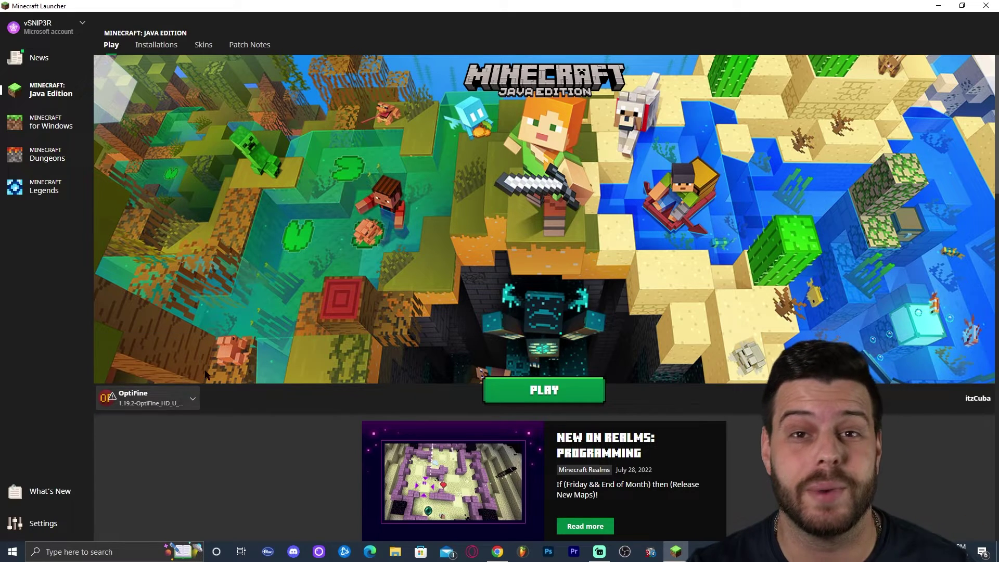
mouse_move(137, 413)
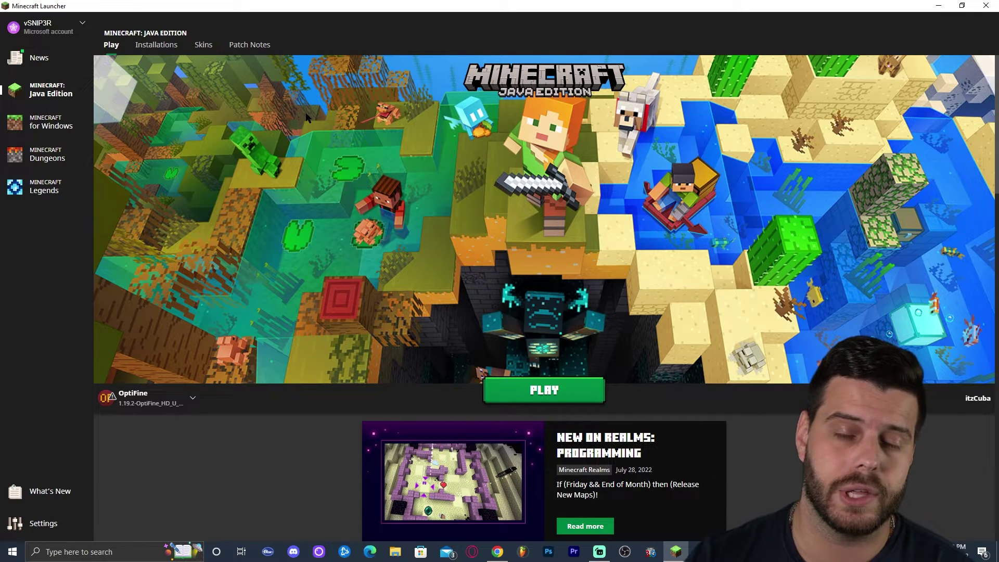
View the installations list with Modded installations shown
left_click(157, 45)
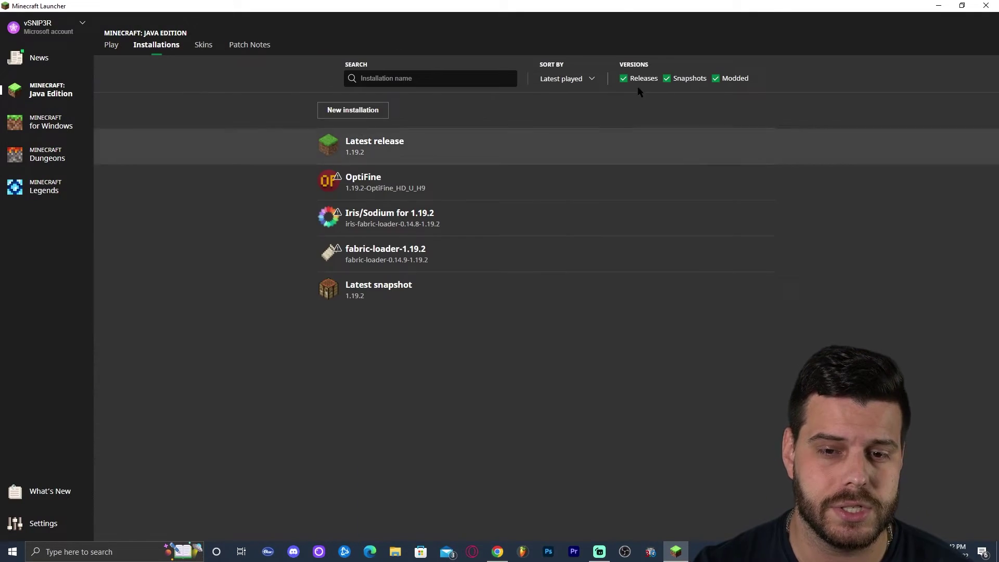
left_click(717, 79)
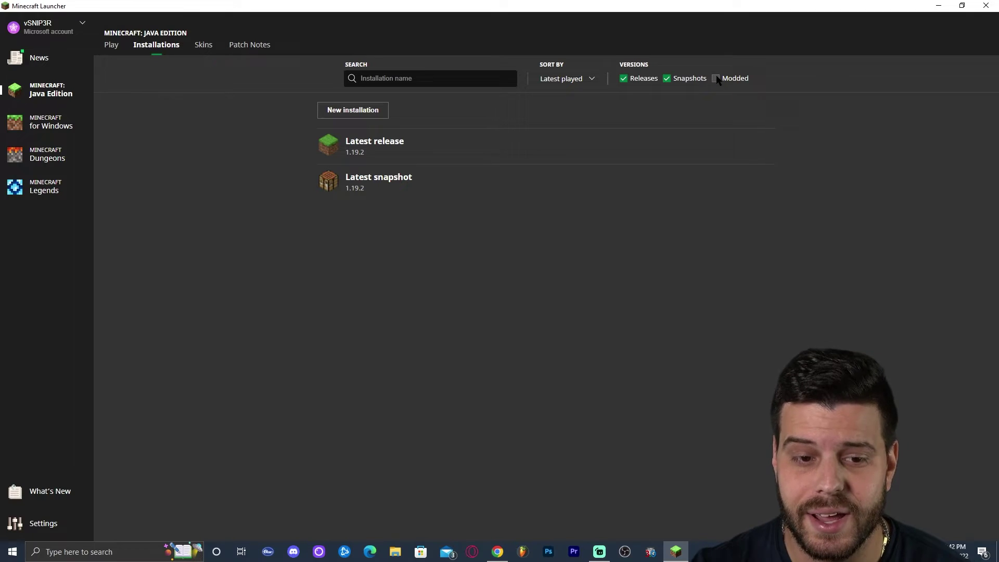
left_click(716, 79)
left_click(716, 78)
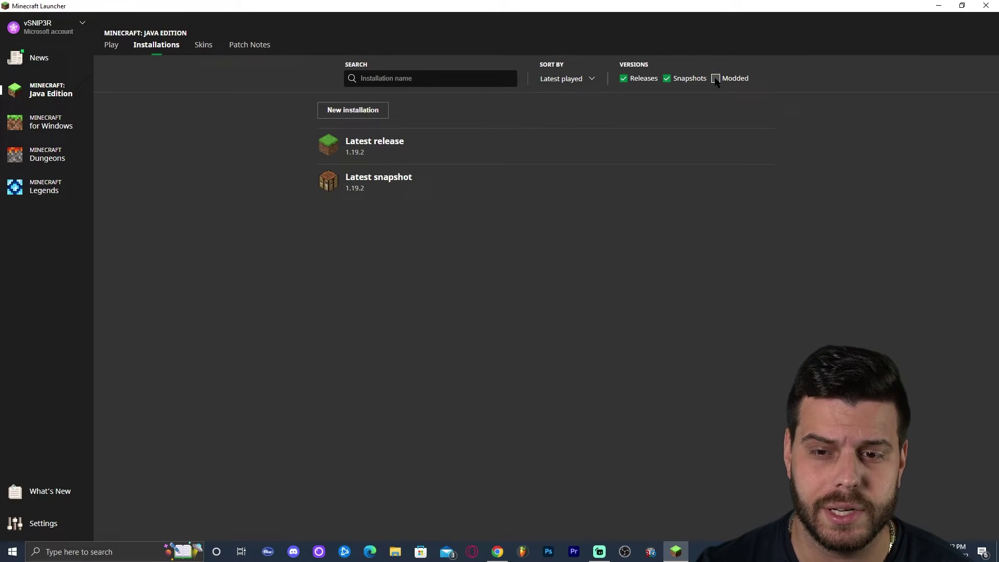
left_click(716, 79)
Create installation 'optifine' on release 1.19.2-OptiFine_HD_U_H9 and return to Play
left_click(362, 117)
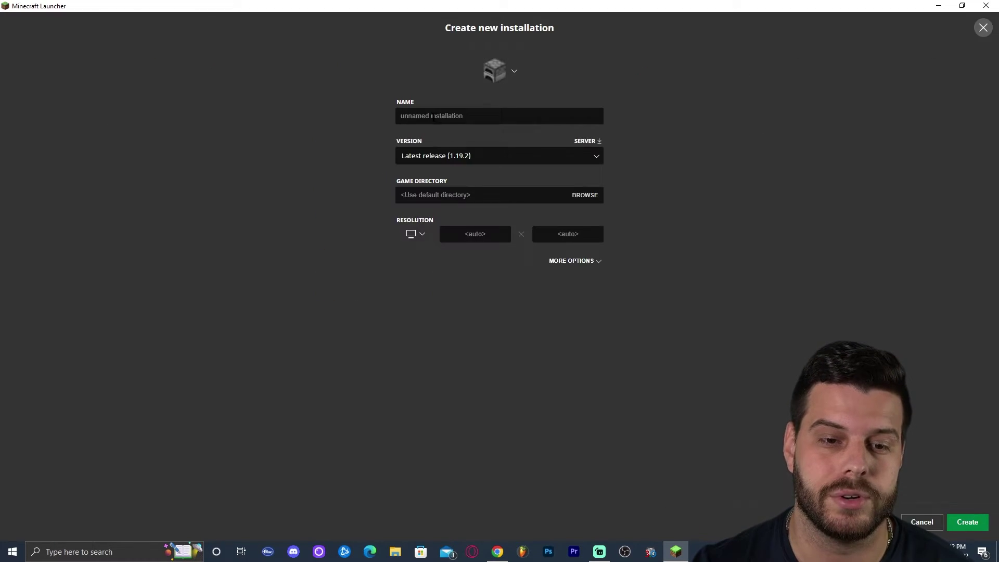
left_click(594, 156)
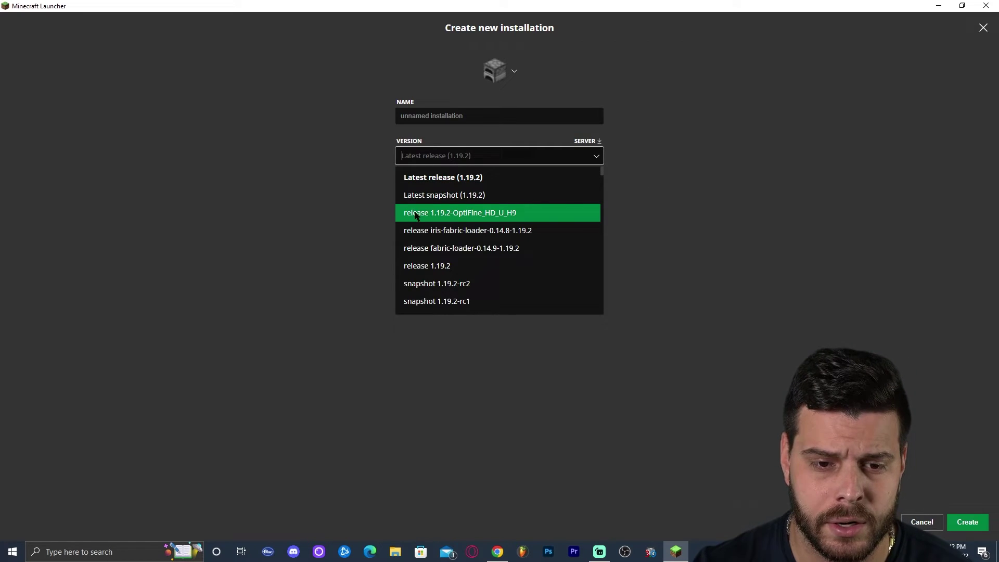
left_click(438, 215)
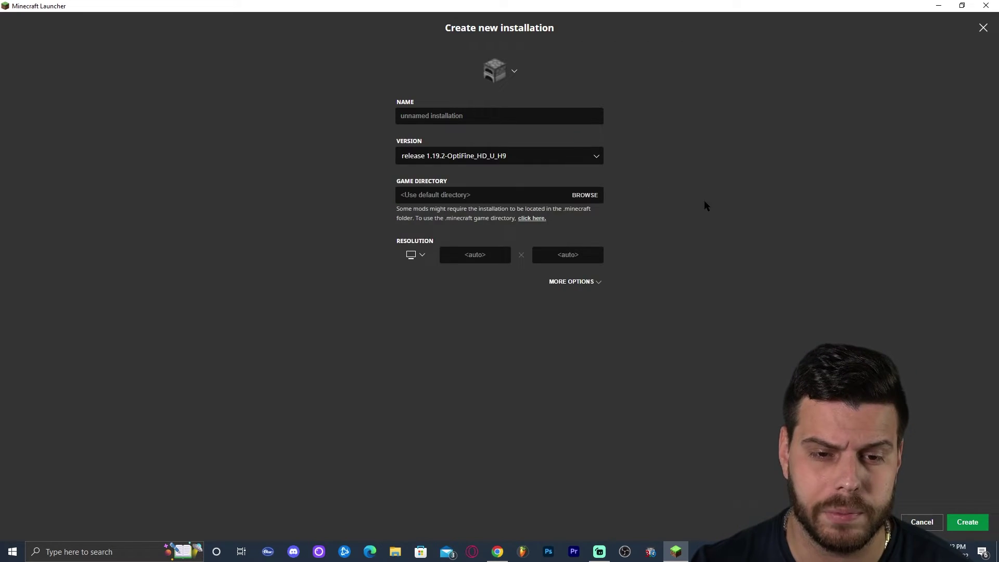
left_click(522, 122)
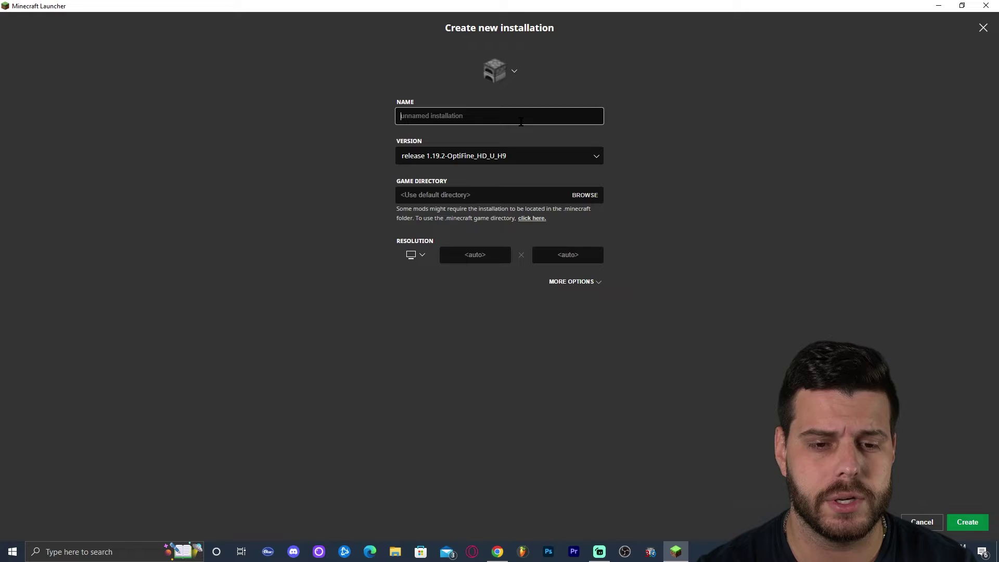
type("optifine")
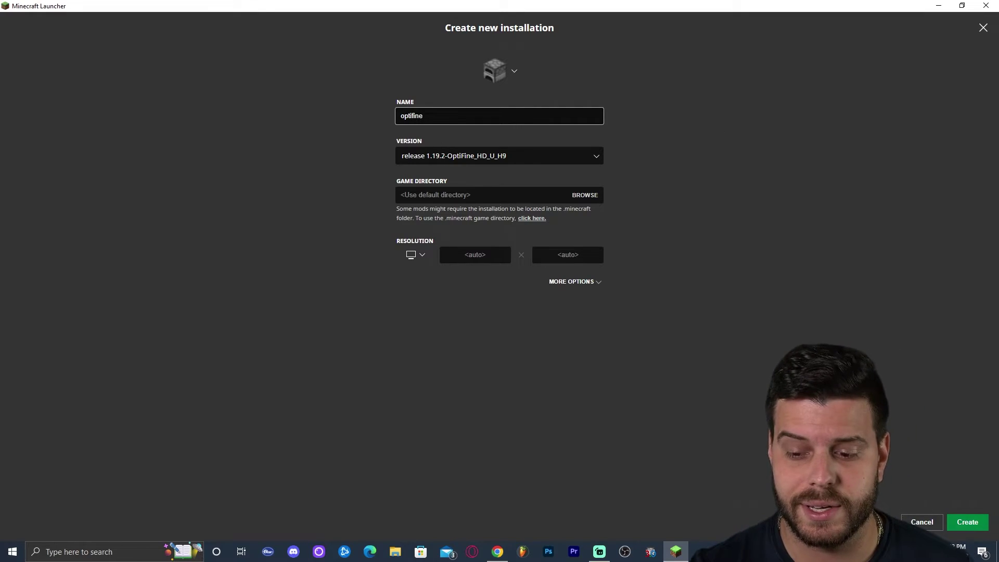
left_click(967, 522)
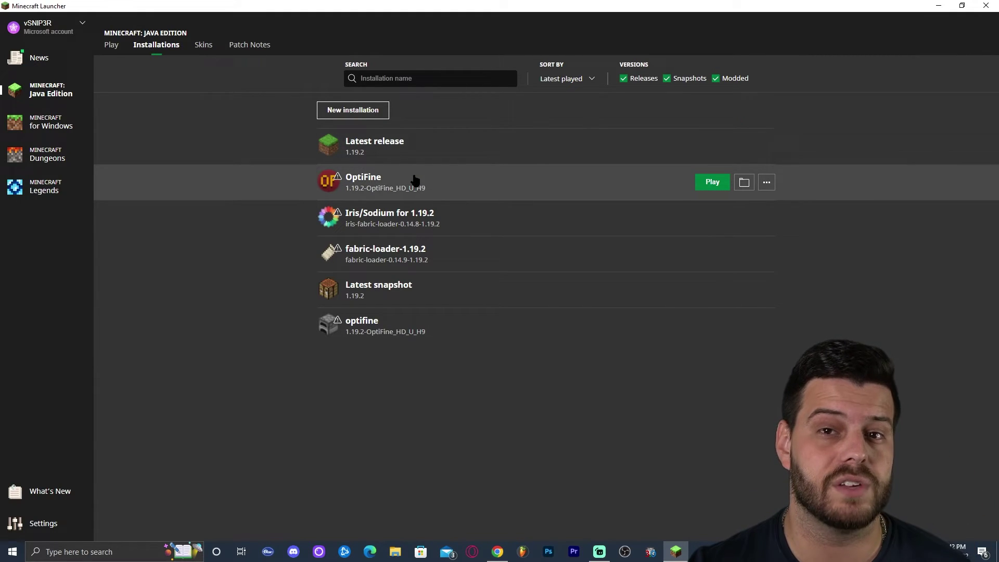
left_click(398, 179)
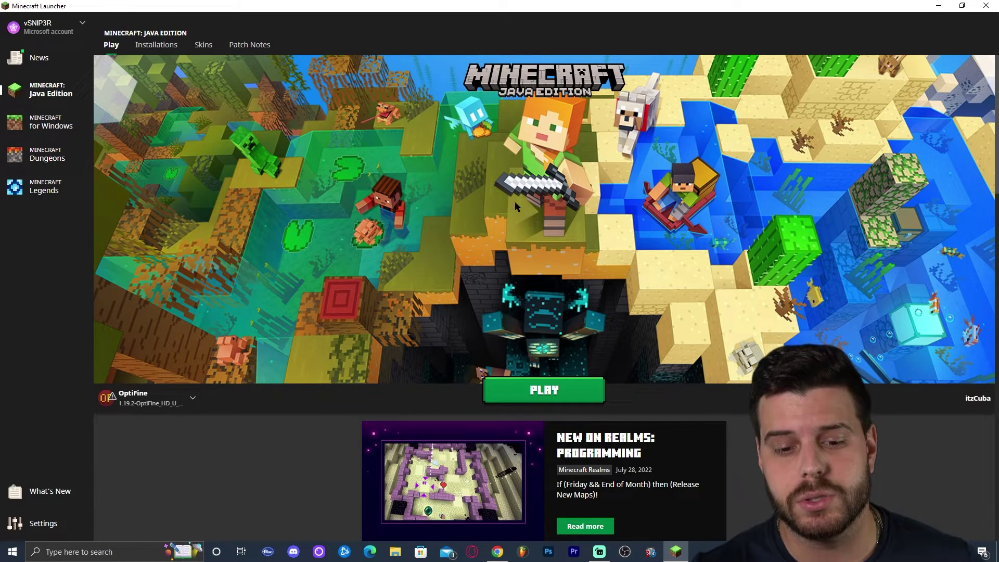
Launch the OptiFine installation, accepting the modified-game risk warning
left_click(520, 392)
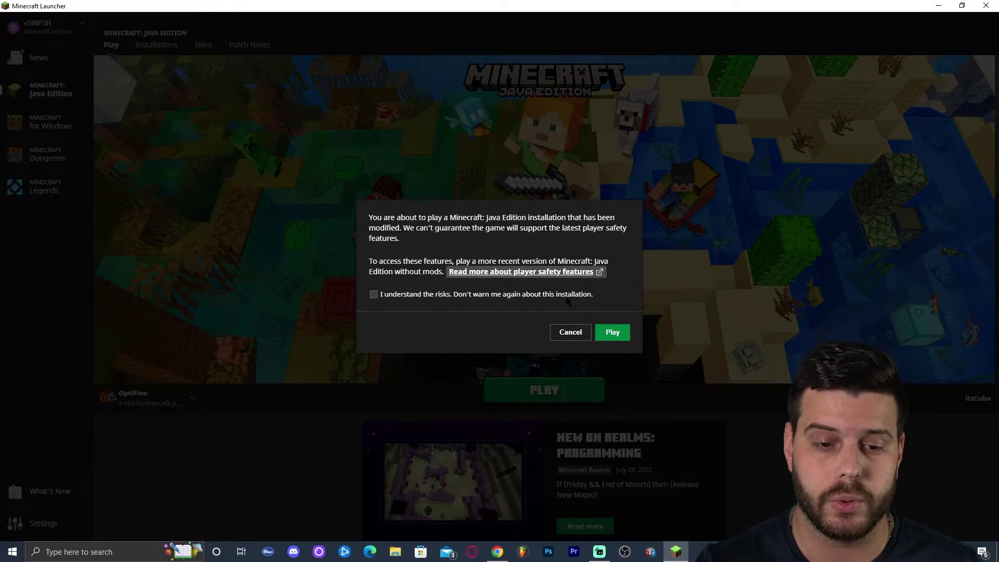
left_click(374, 295)
left_click(612, 332)
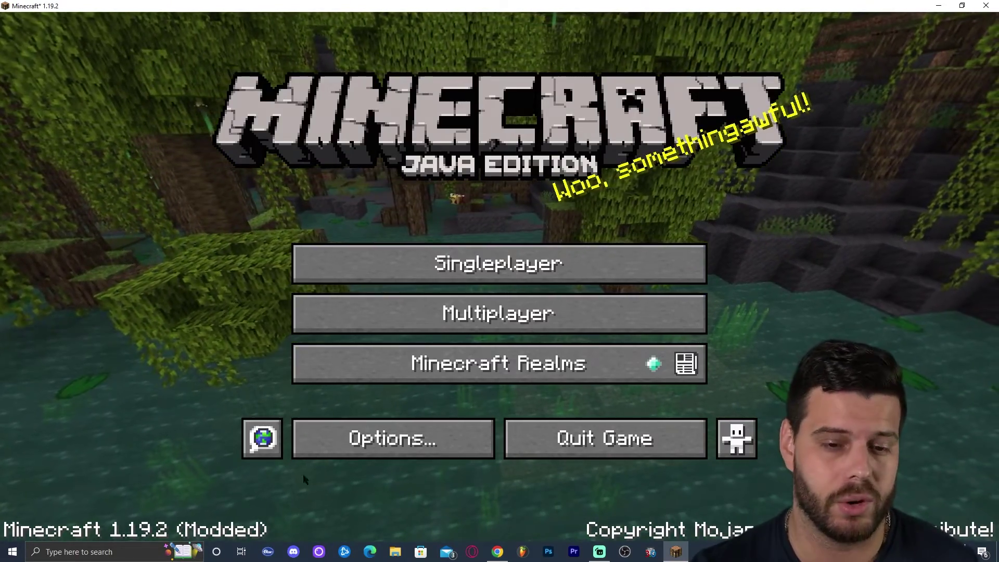
Open the shaderpacks folder via Options > Video Settings > Shaders
left_click(367, 453)
left_click(338, 257)
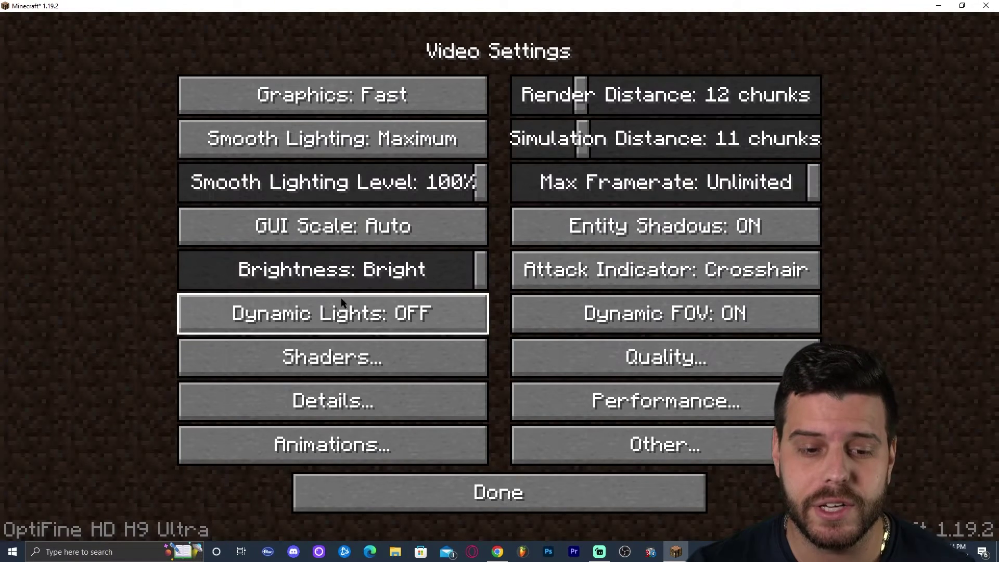
mouse_move(424, 278)
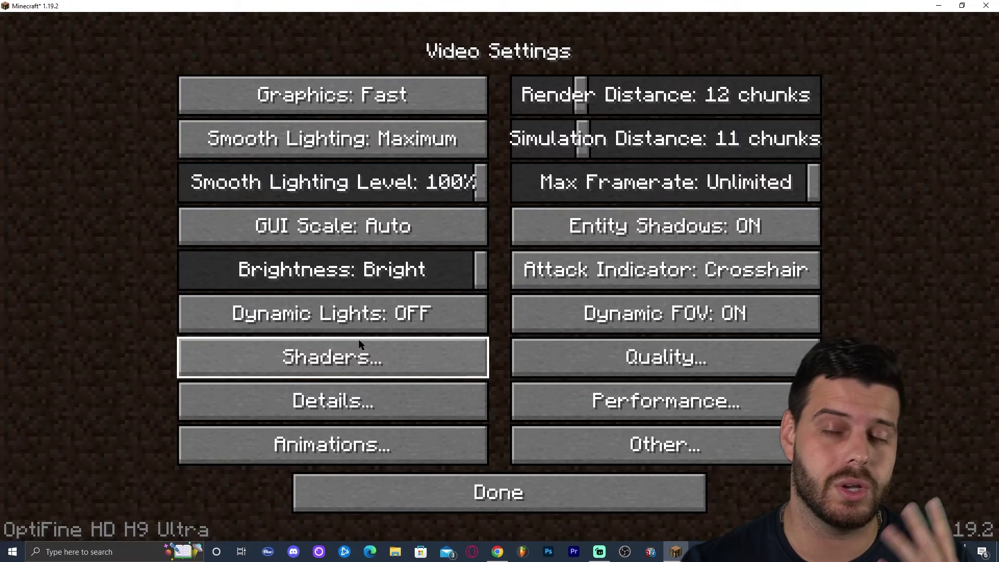
left_click(365, 357)
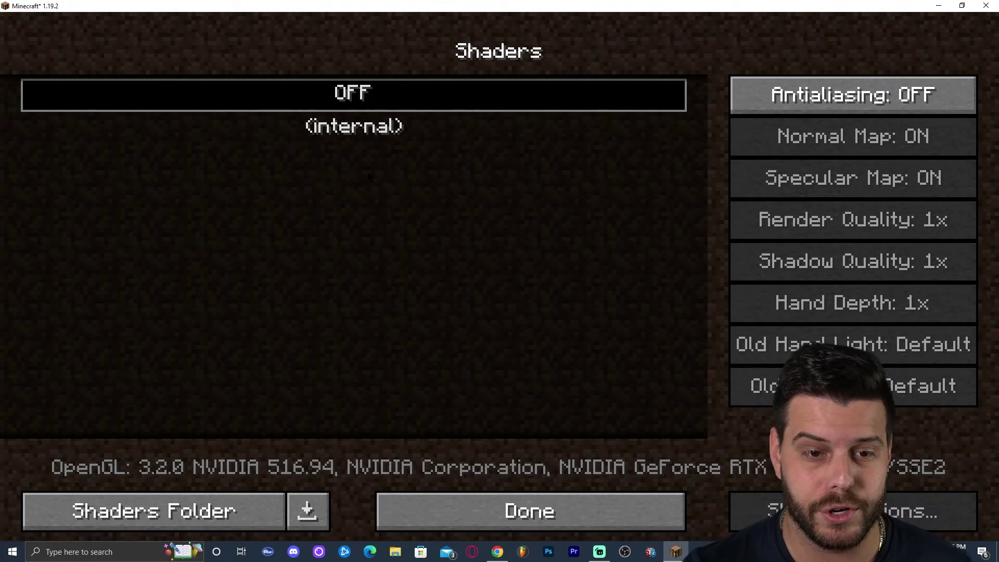
left_click(217, 514)
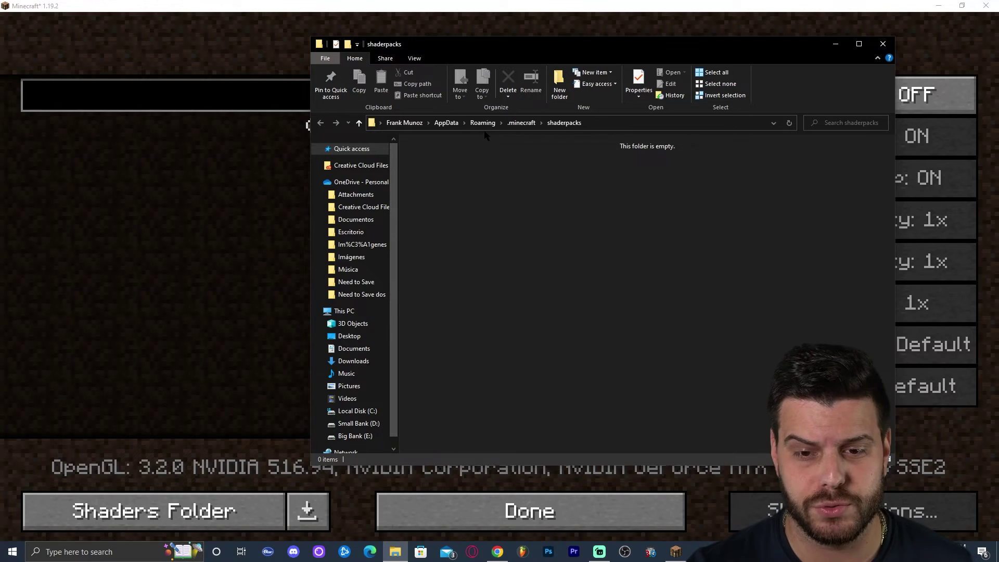
Move ComplementaryShaders_v4.5.1 (1).zip from the desktop into shaderpacks, then return to Minecraft
right_click(479, 166)
left_click(535, 208)
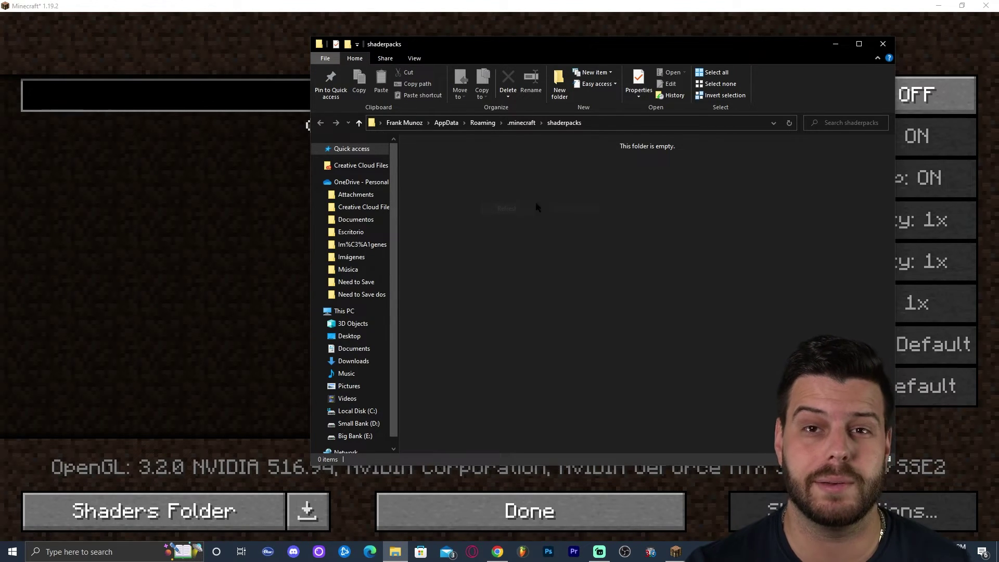
left_click(938, 5)
left_click_drag(687, 44, 662, 33)
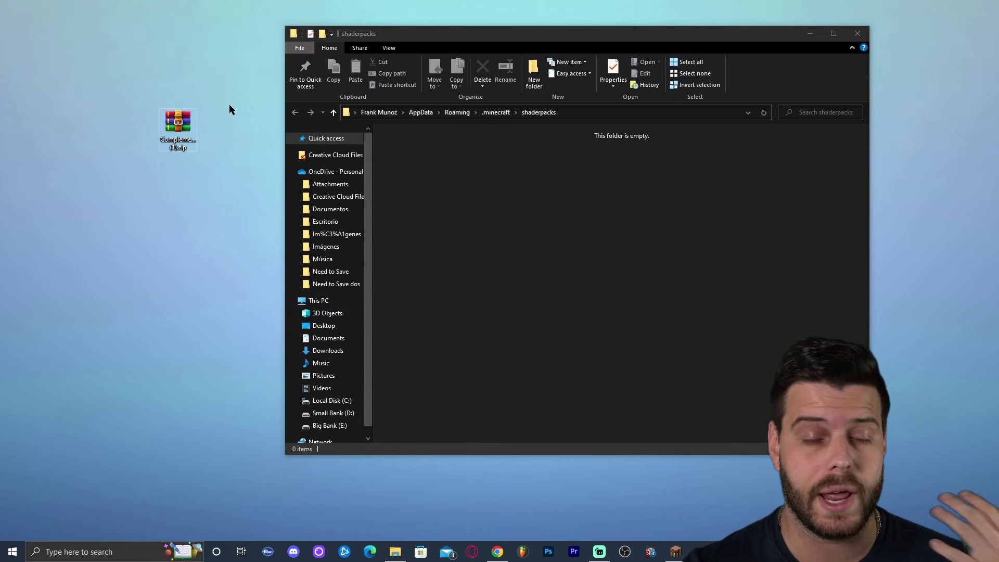
left_click_drag(161, 149, 596, 205)
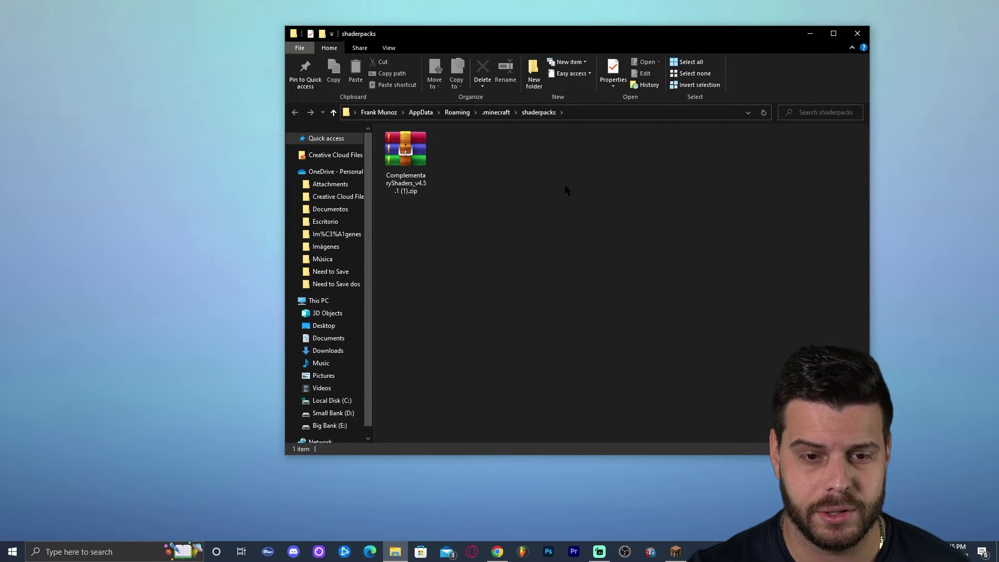
left_click(858, 34)
left_click(676, 552)
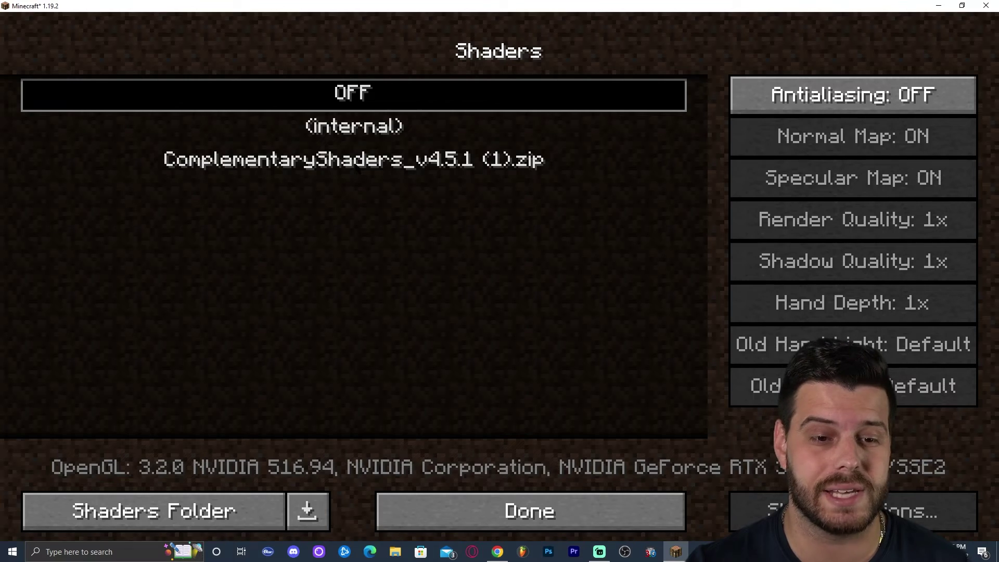
Activate ComplementaryShaders_v4.5.1 (1).zip and load the most recent singleplayer world
left_click(359, 168)
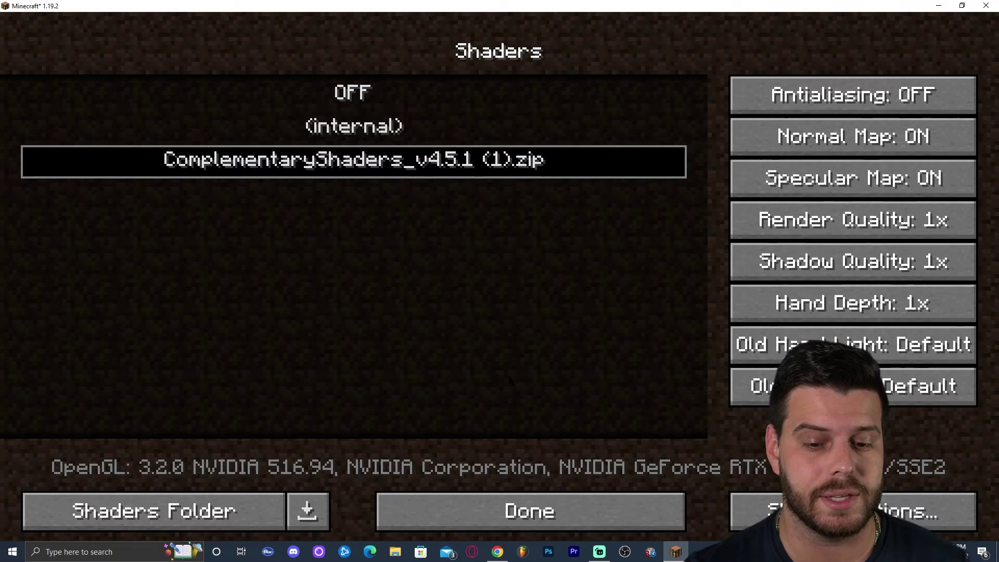
left_click(519, 500)
left_click(520, 470)
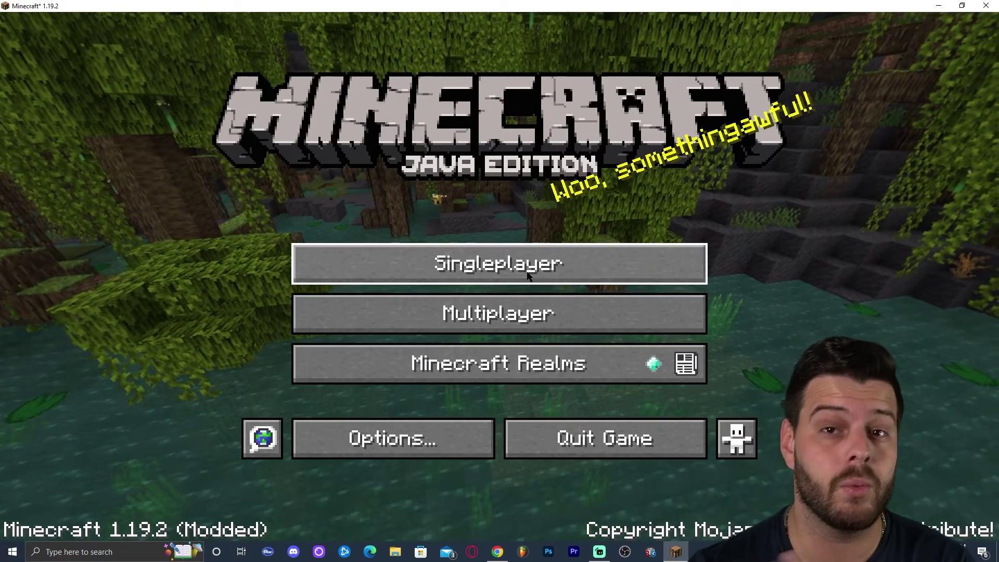
left_click(527, 282)
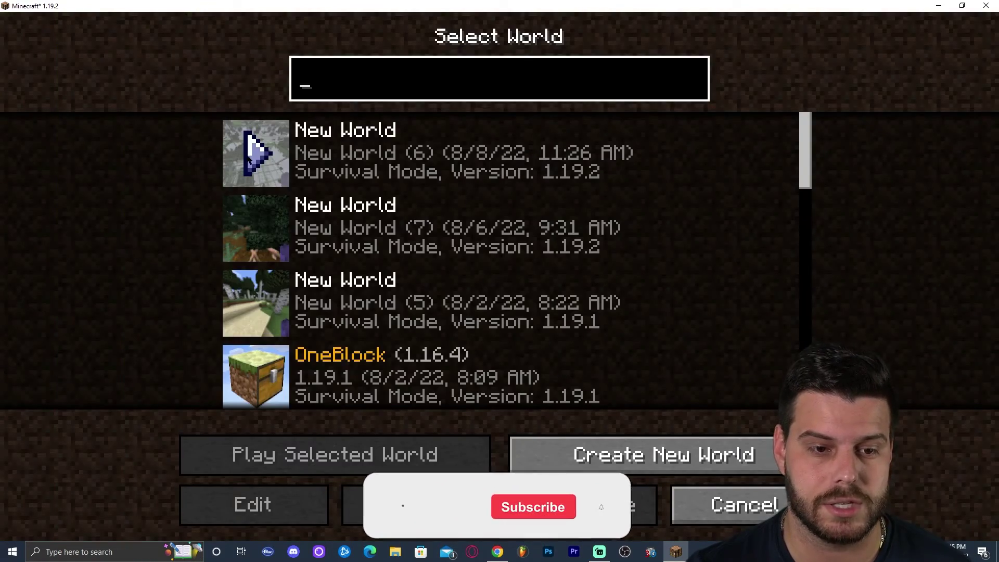
left_click(255, 151)
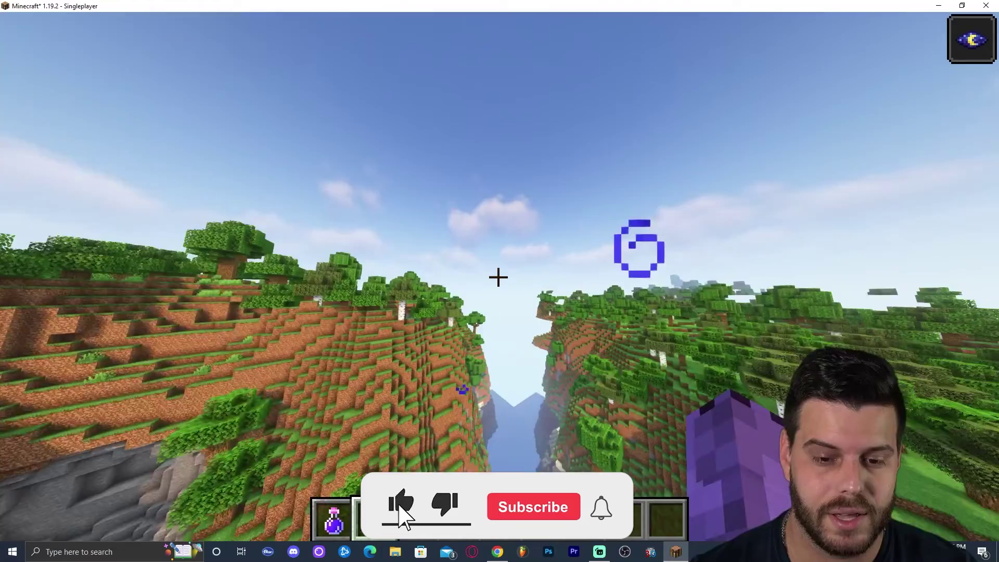